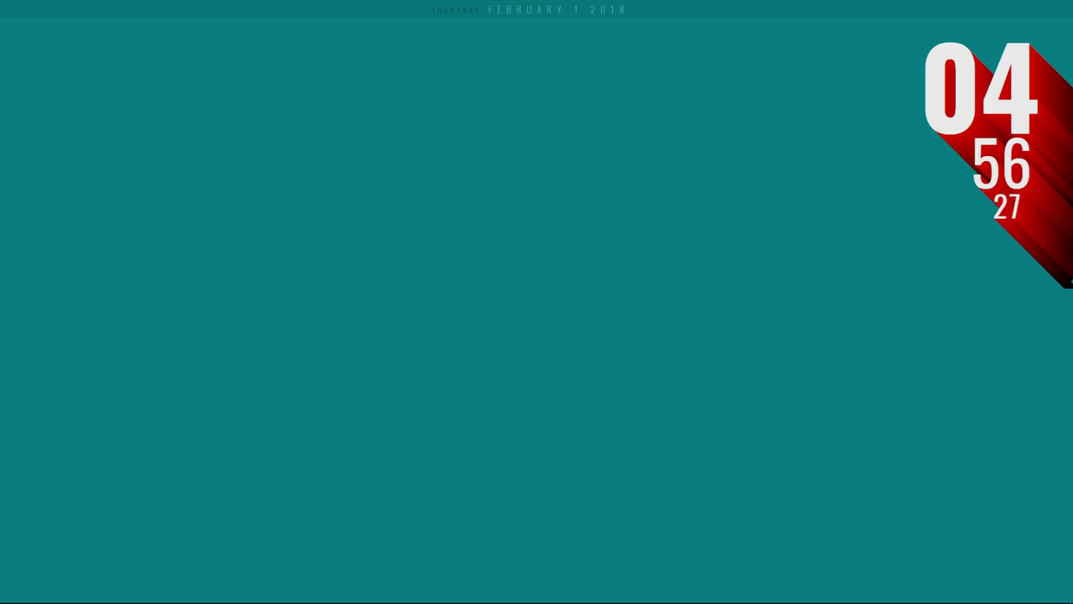
- Move the RetroFE shortcut from the right edge to the centre of the desktop
drag(1072, 306, 551, 262)
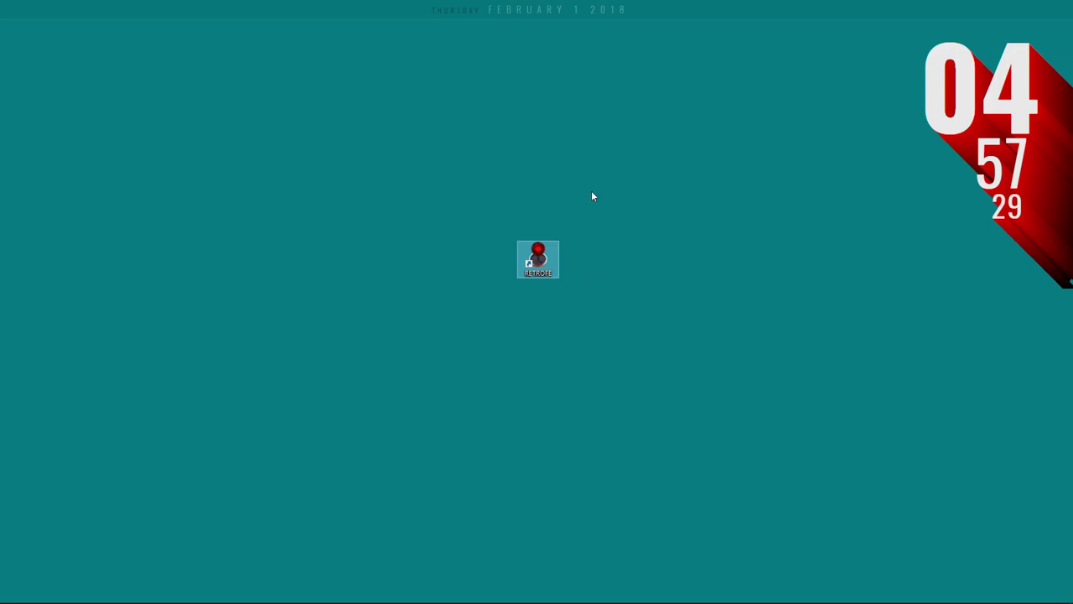
- Launch RetroFE, browse the Cave games to DeathSmiles, and return to the systems list
double_click(534, 263)
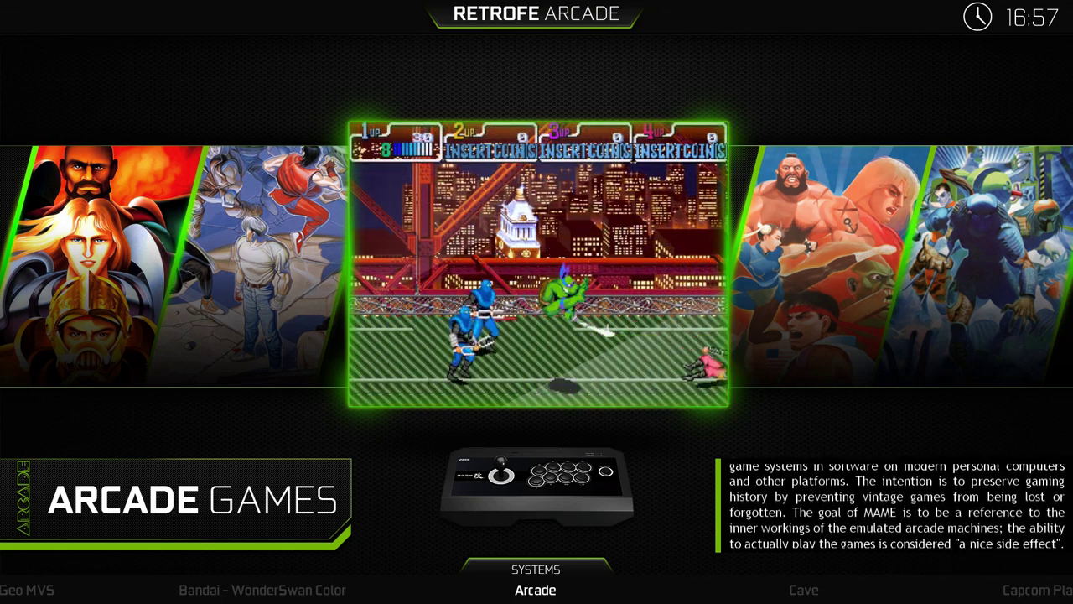
key(Right)
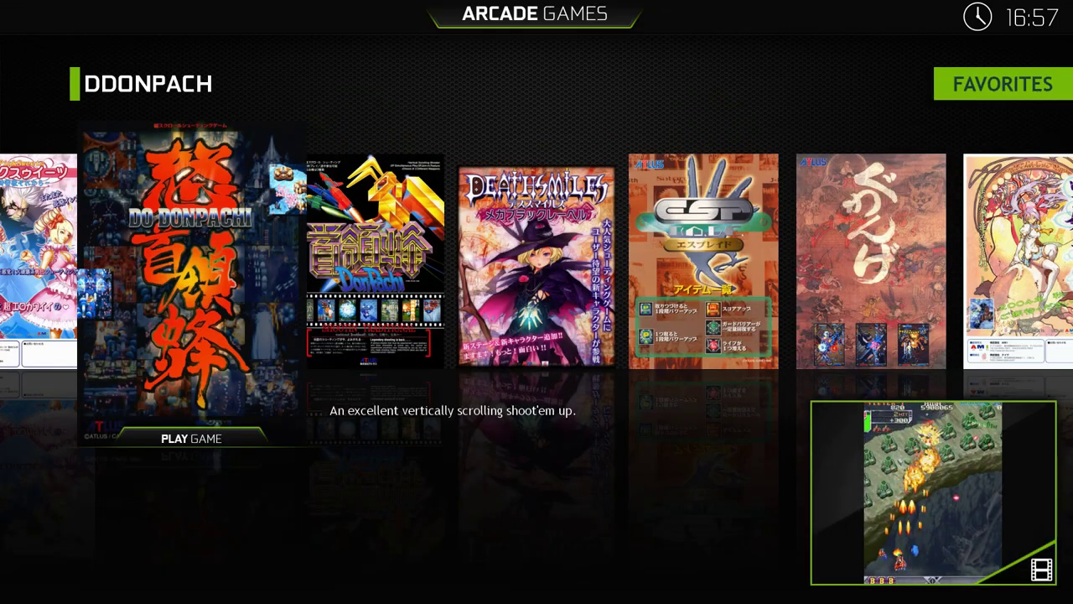
key(Right)
key(Right)
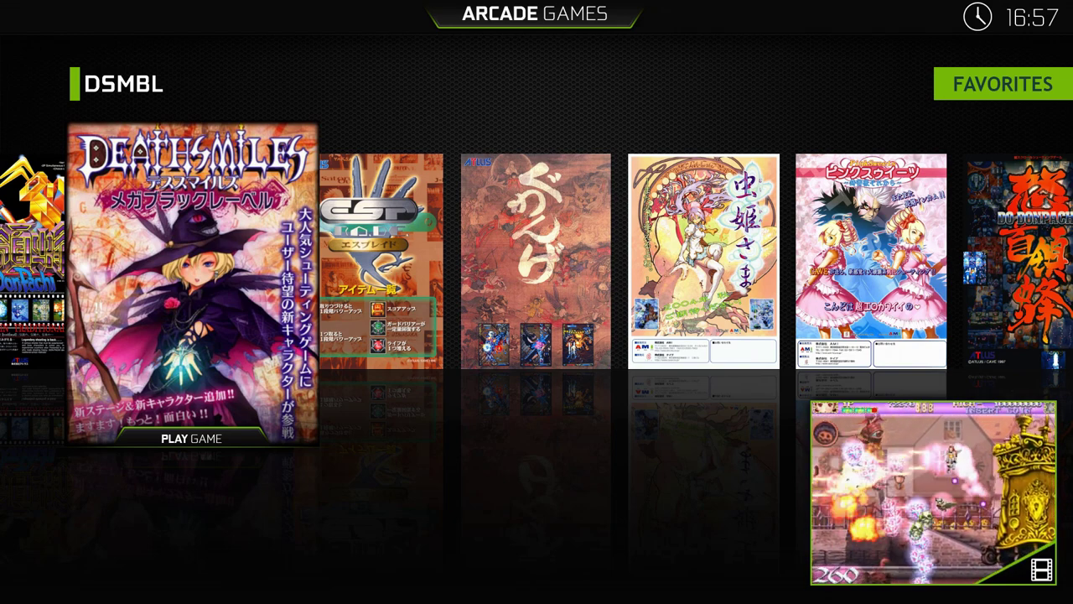
key(Escape)
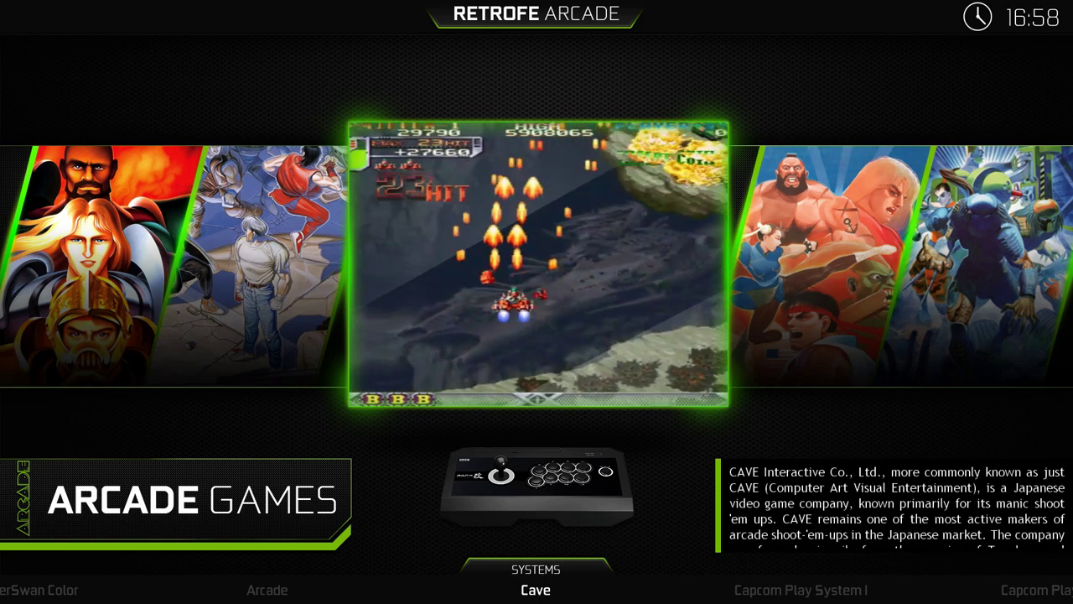
- Browse Sega Genesis games (6-PAK, 688 Attack Sub, Real Monsters), then move to Sega Game Gear
key(Right)
key(Right)
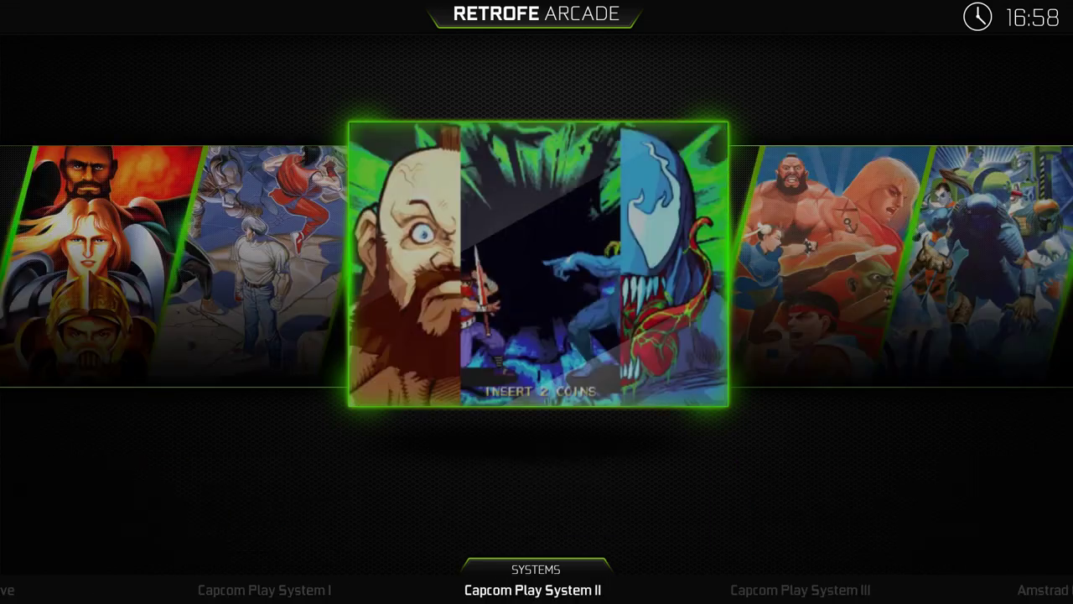
key(Right)
key(Right)
key(Right)
key(Right)
key(Right)
key(Right)
key(Right)
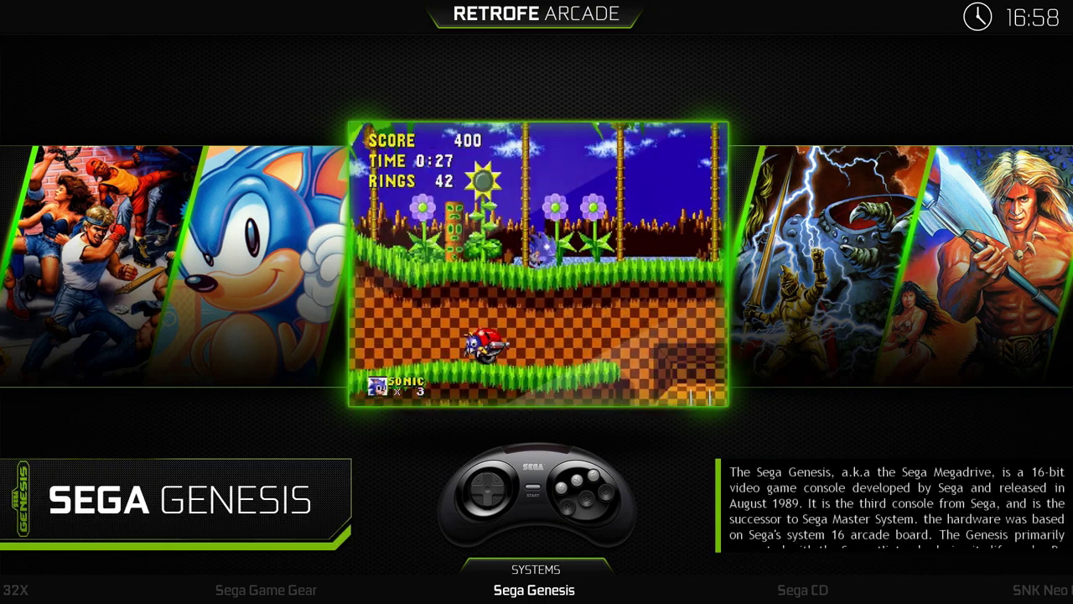
key(Return)
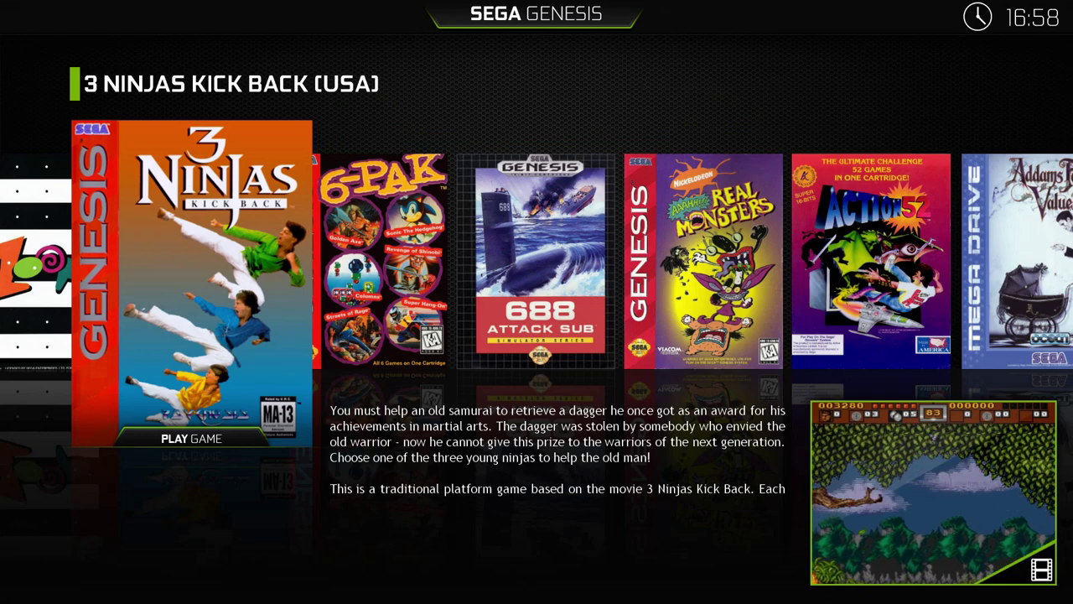
key(Right)
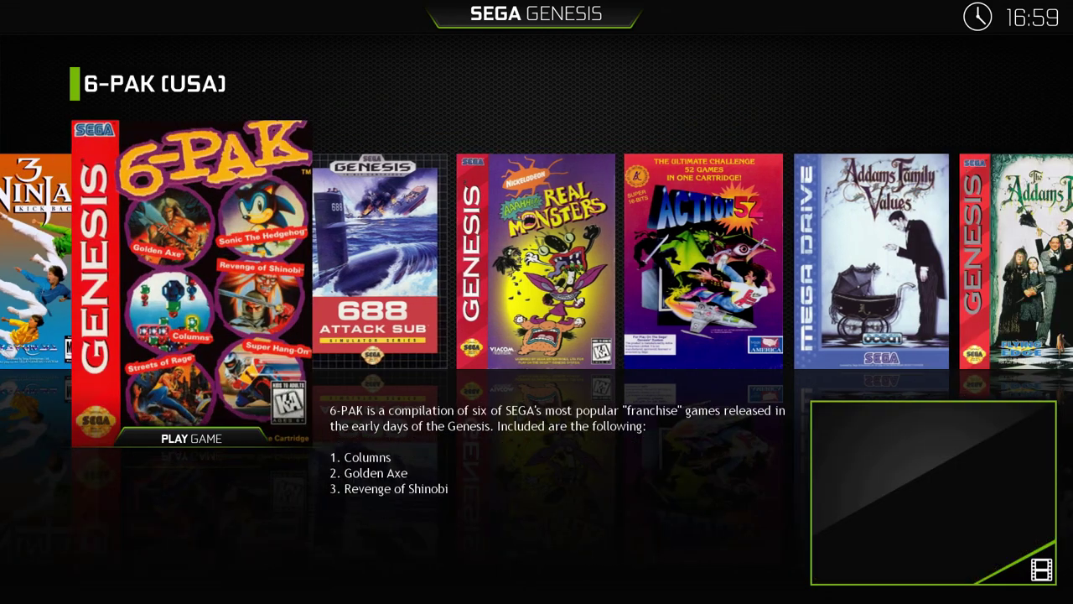
key(Right)
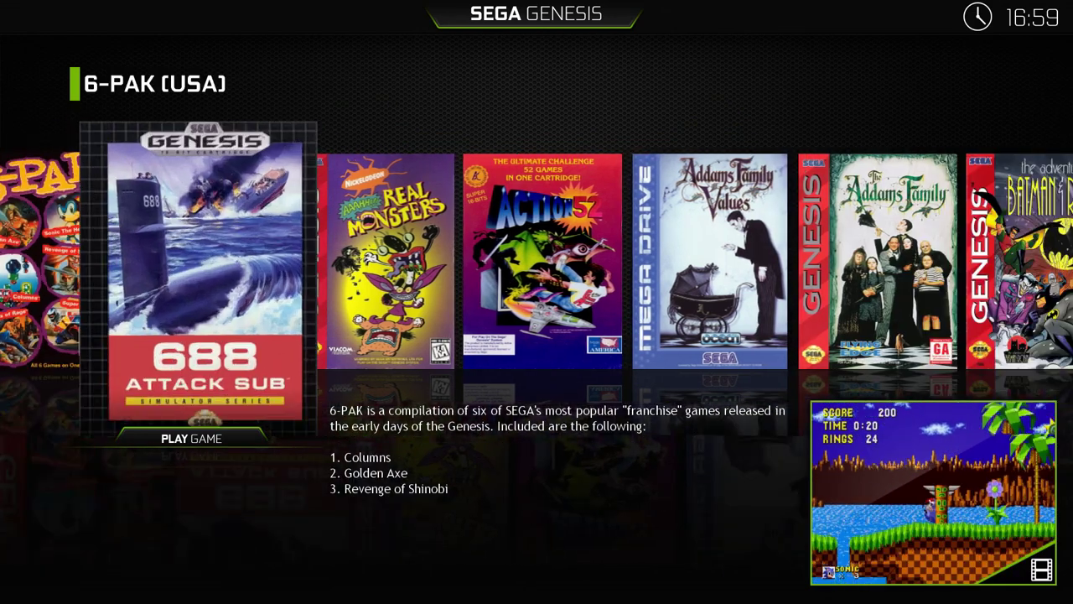
key(Right)
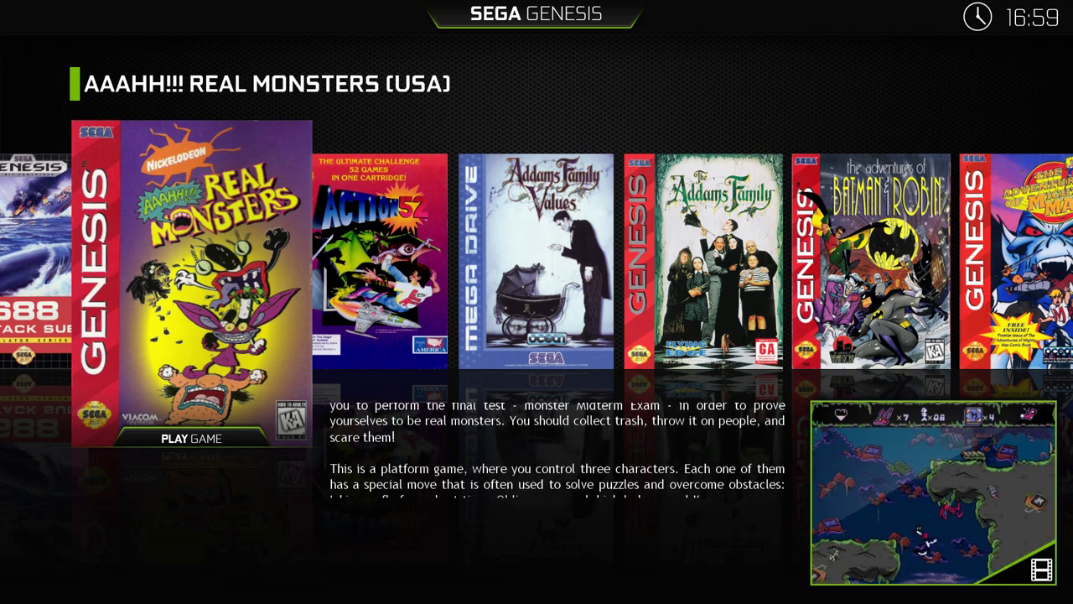
key(Escape)
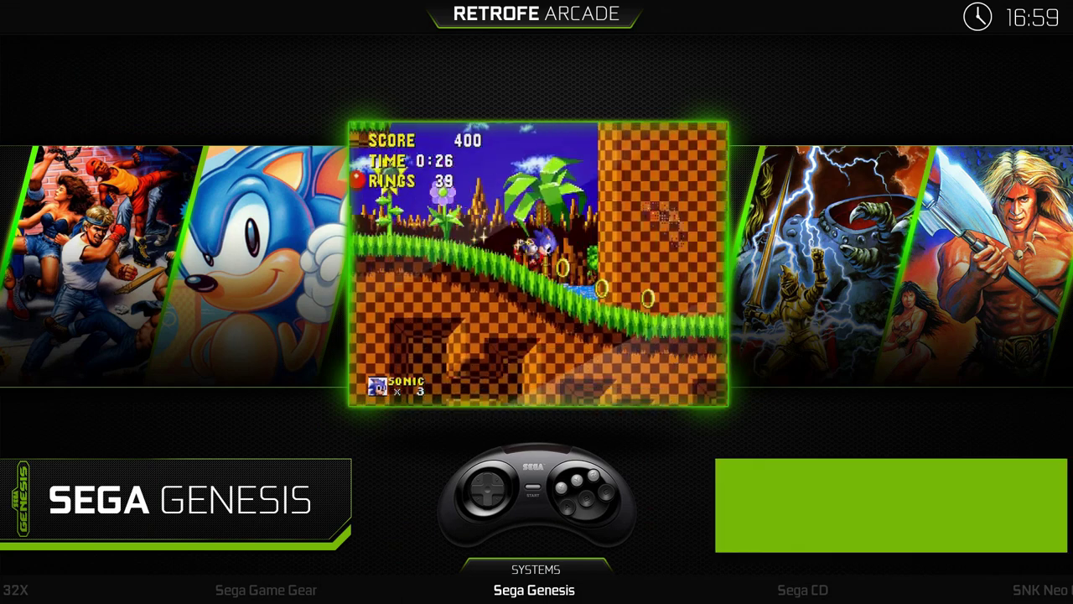
key(Left)
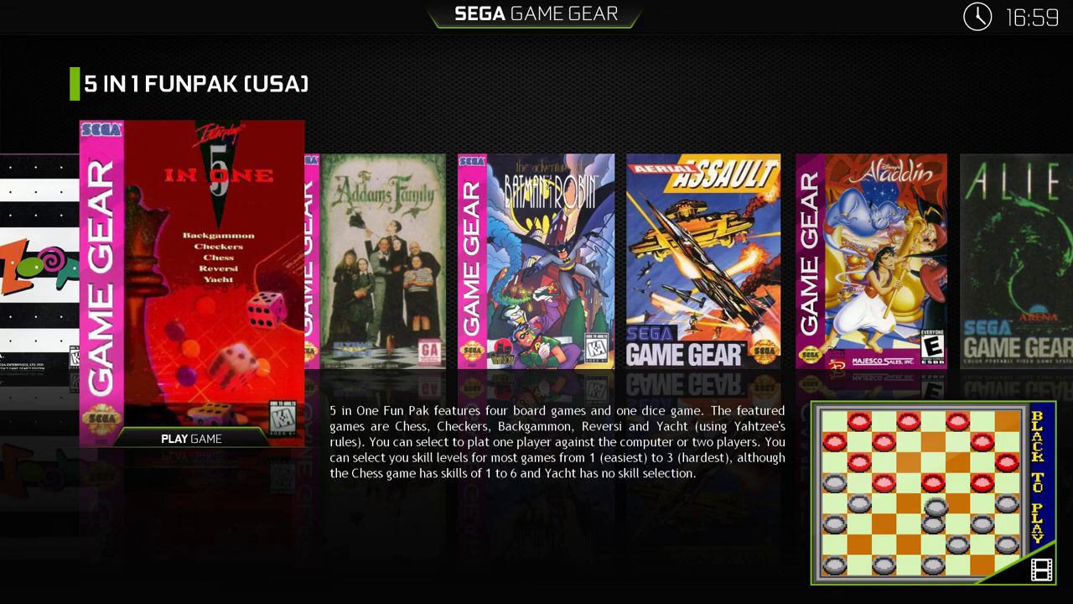
- Browse Game Gear games to Zool, the Sega 32X list, SG-1000 and Master System, then quit RetroFE
key(Left)
key(Left)
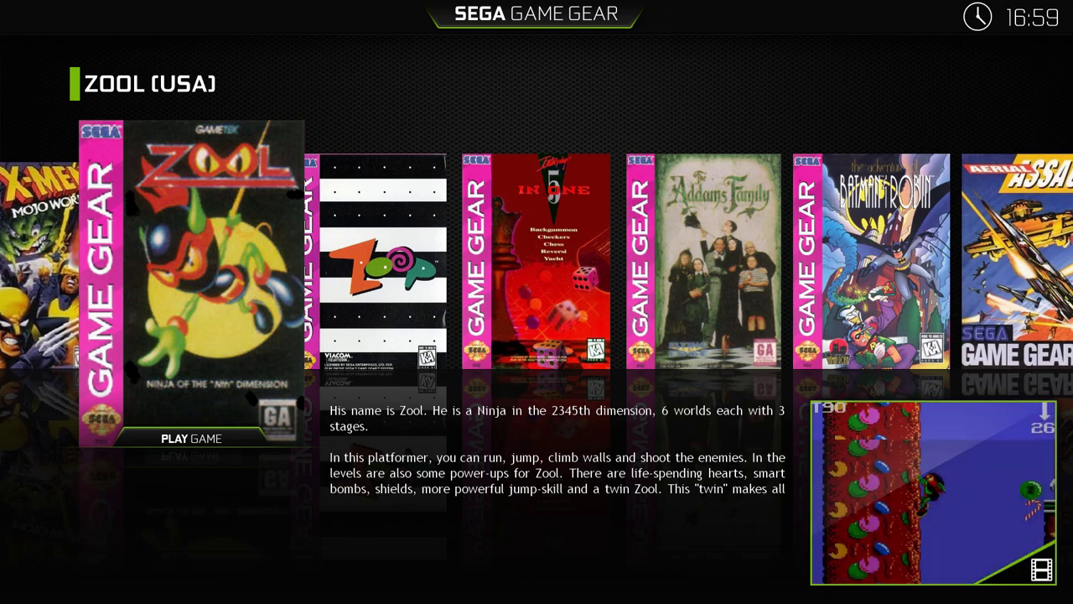
key(Escape)
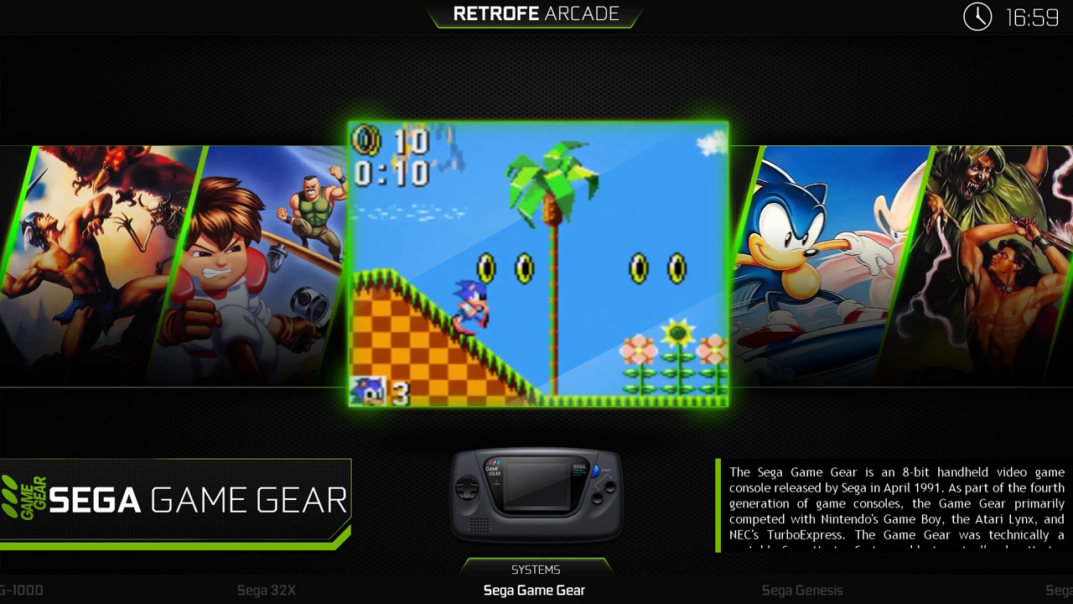
key(Left)
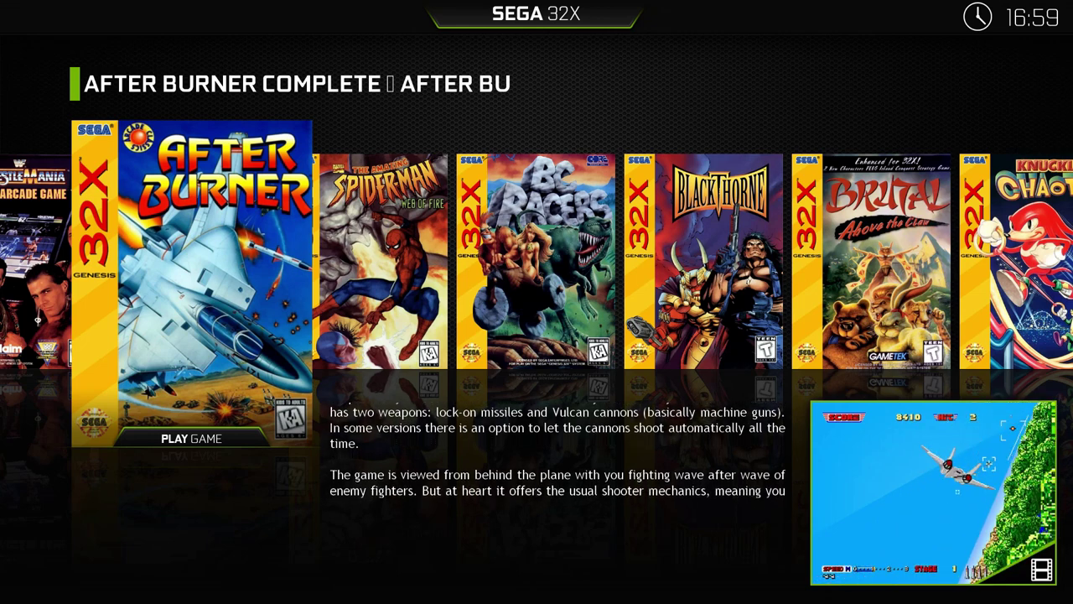
key(Escape)
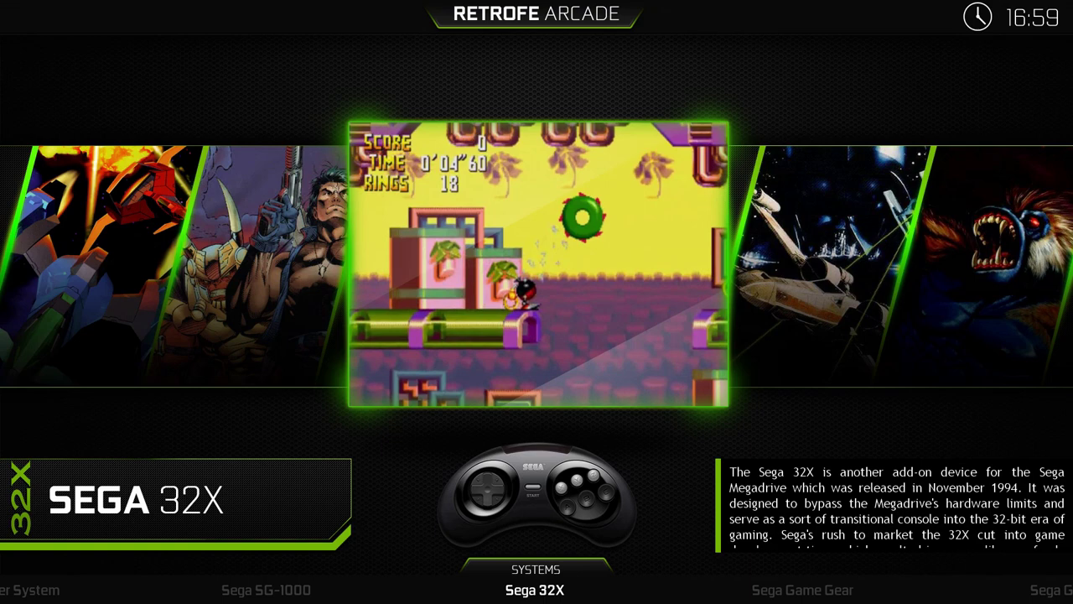
key(Left)
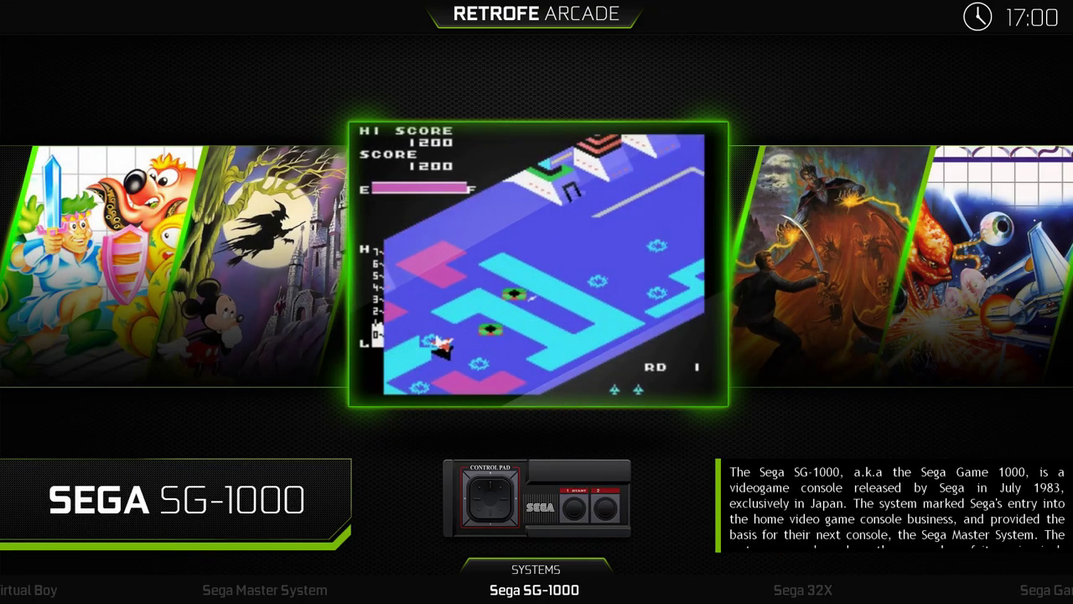
key(Left)
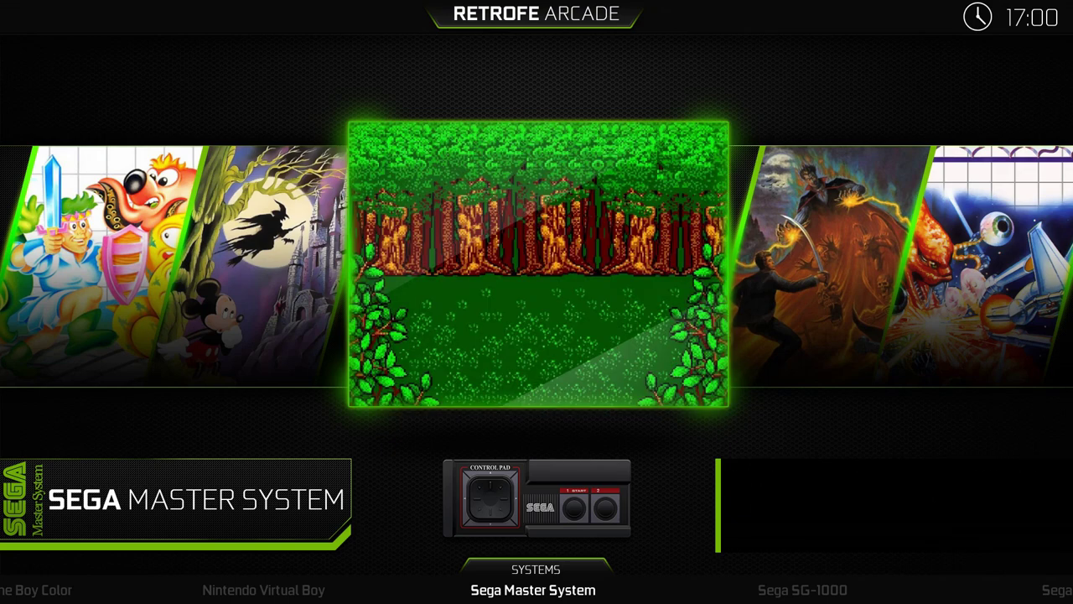
key(Escape)
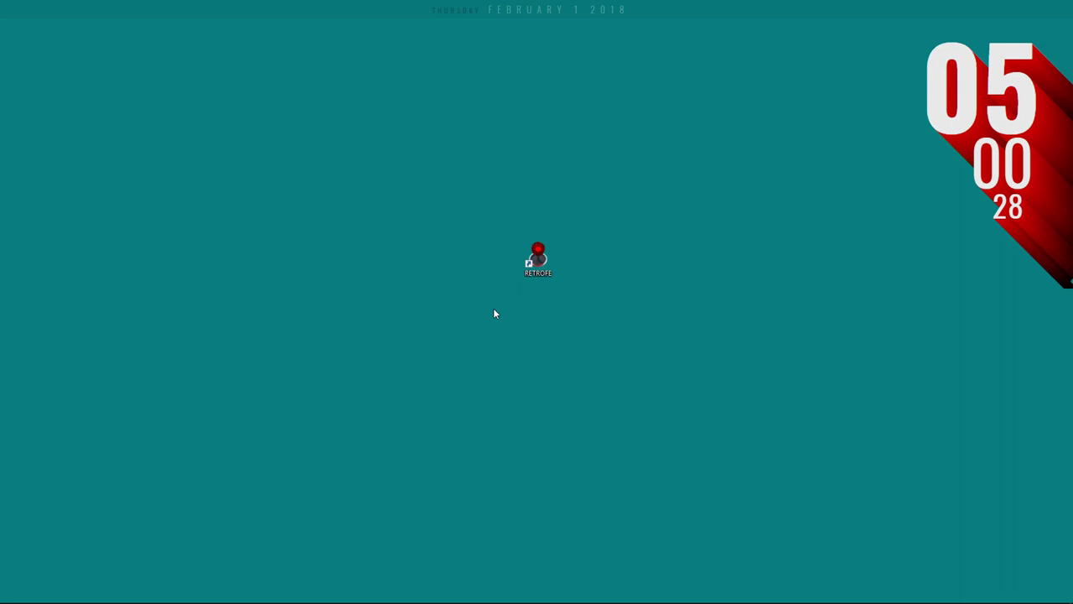
- Stop the running downloader debug session in Visual Studio and minimize Visual Studio
mouse_move(540, 596)
click(384, 595)
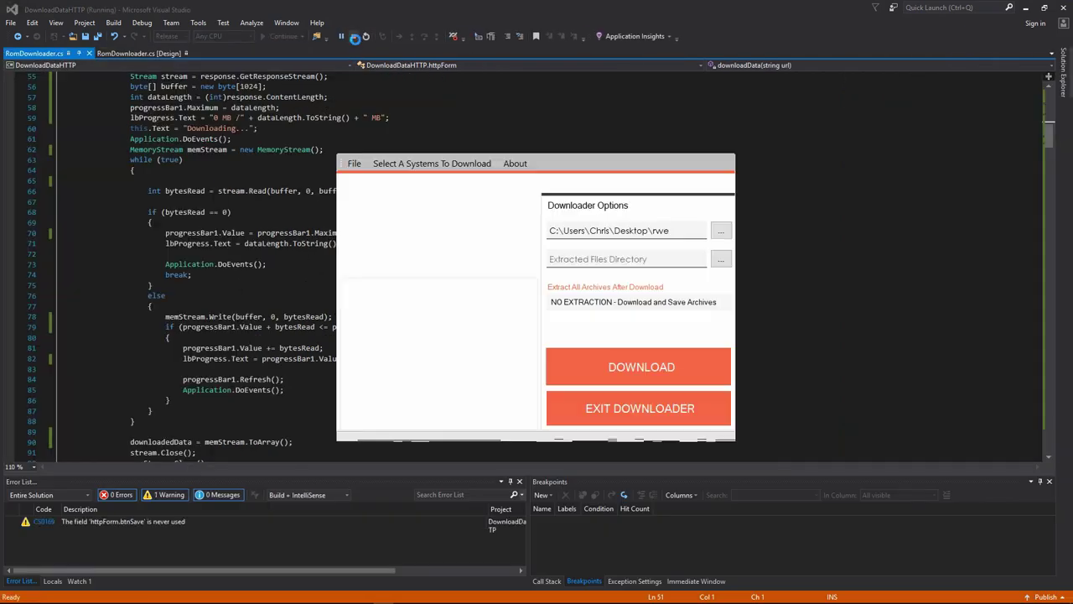
click(353, 36)
click(1028, 8)
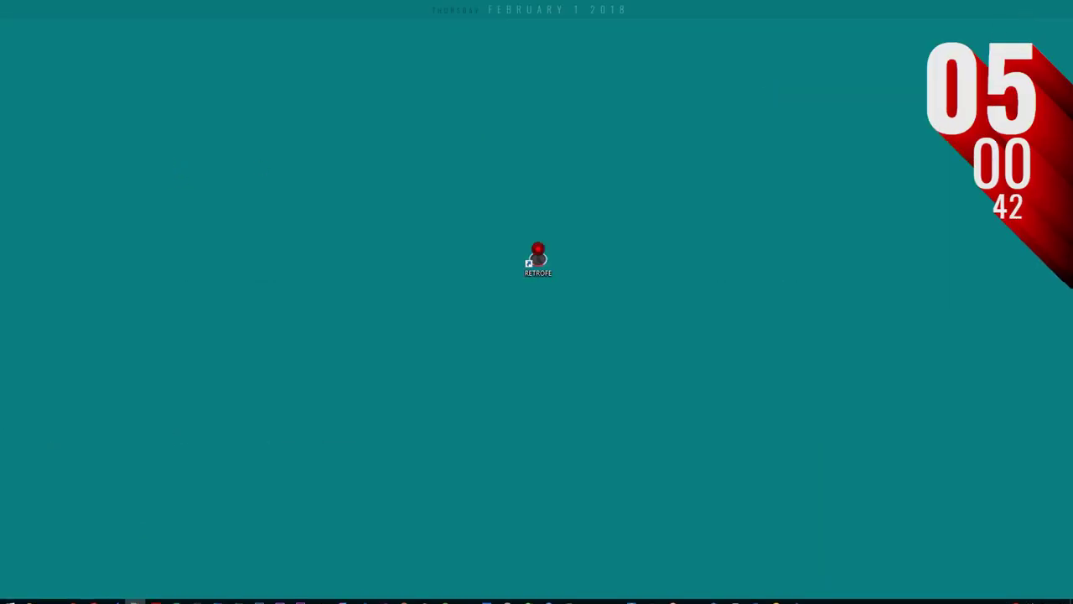
- In File Explorer, browse to the RetroFE folder on the Bin (Z:) drive
click(31, 595)
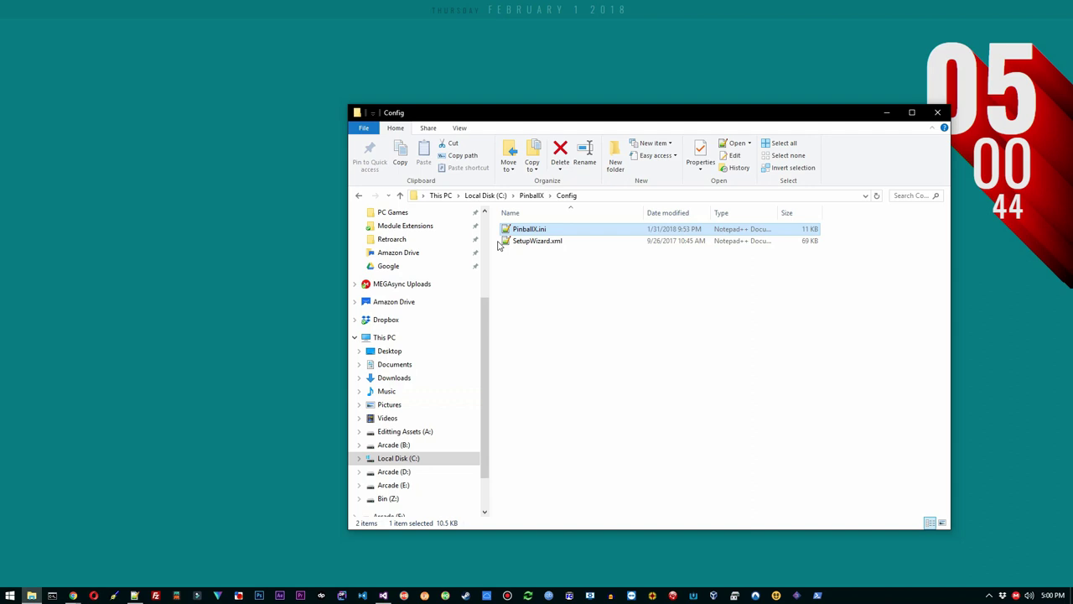
click(486, 196)
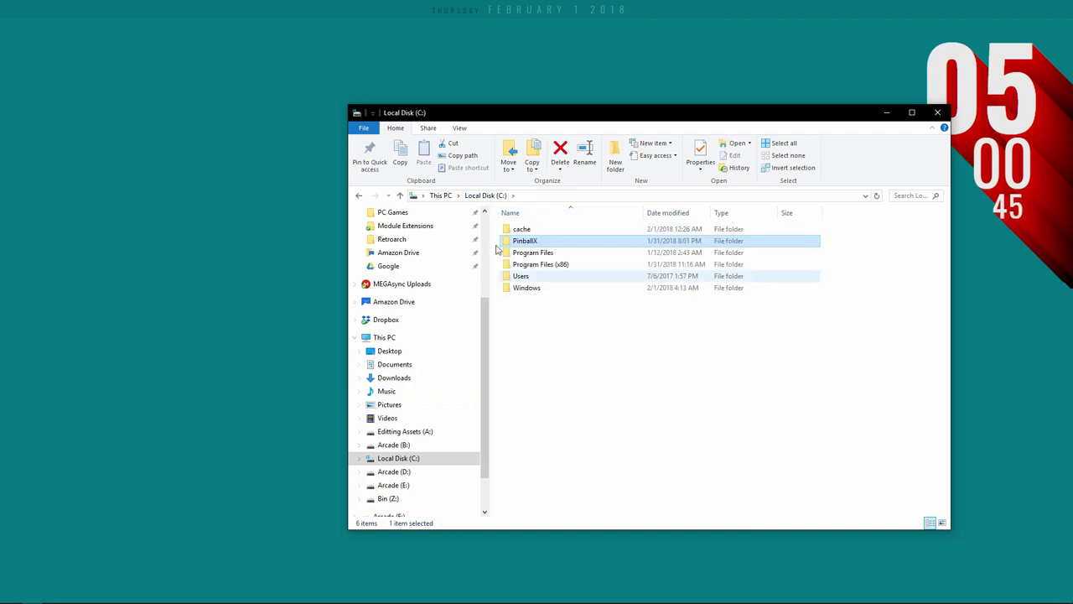
click(417, 432)
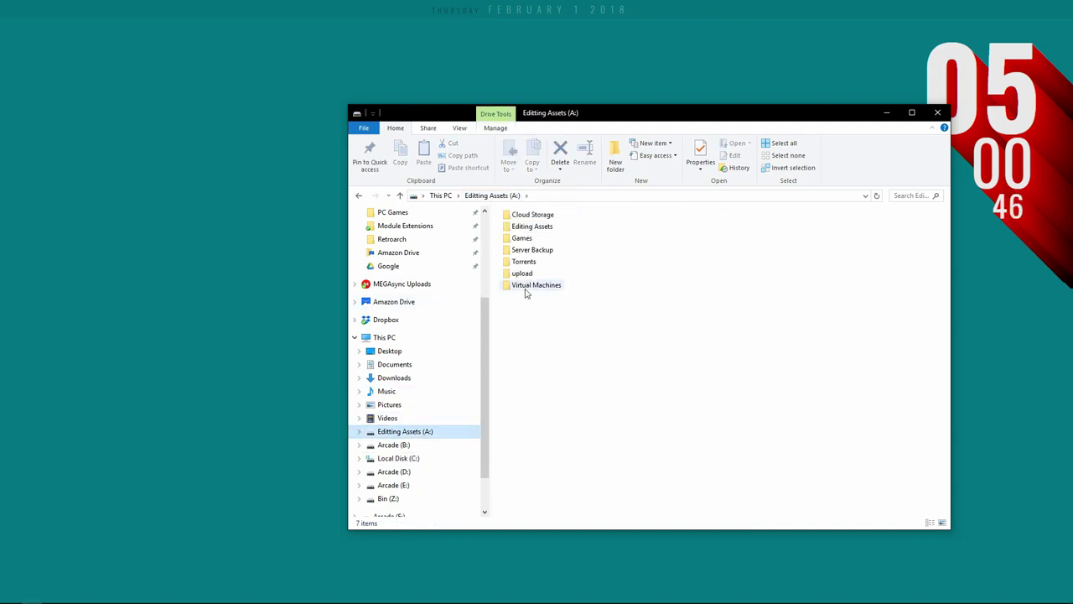
click(388, 498)
double_click(541, 245)
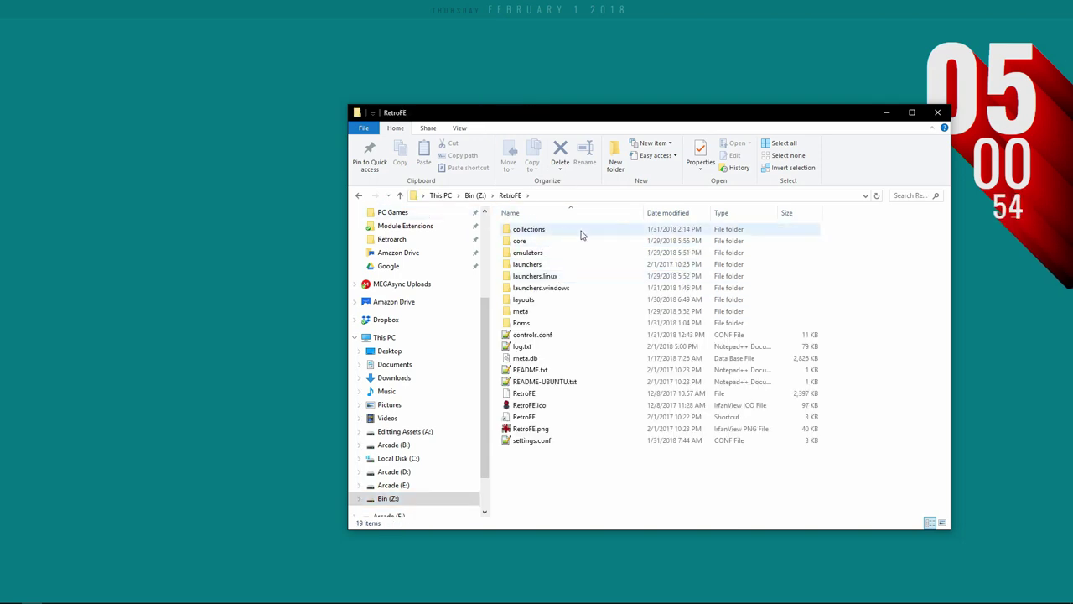
- Look inside the emulators folder, then return to the RetroFE folder
click(537, 254)
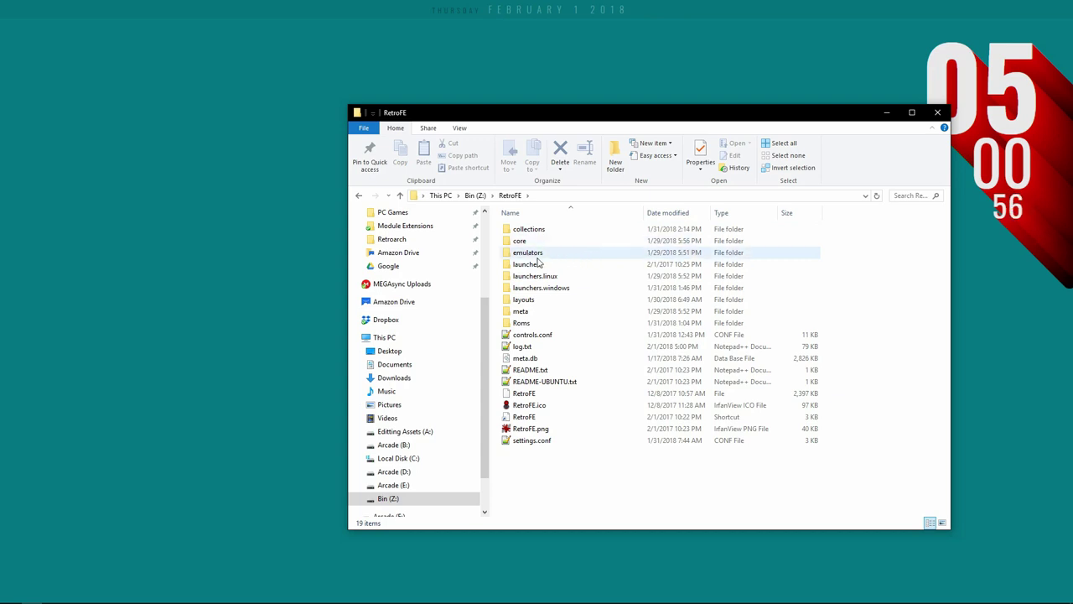
double_click(537, 255)
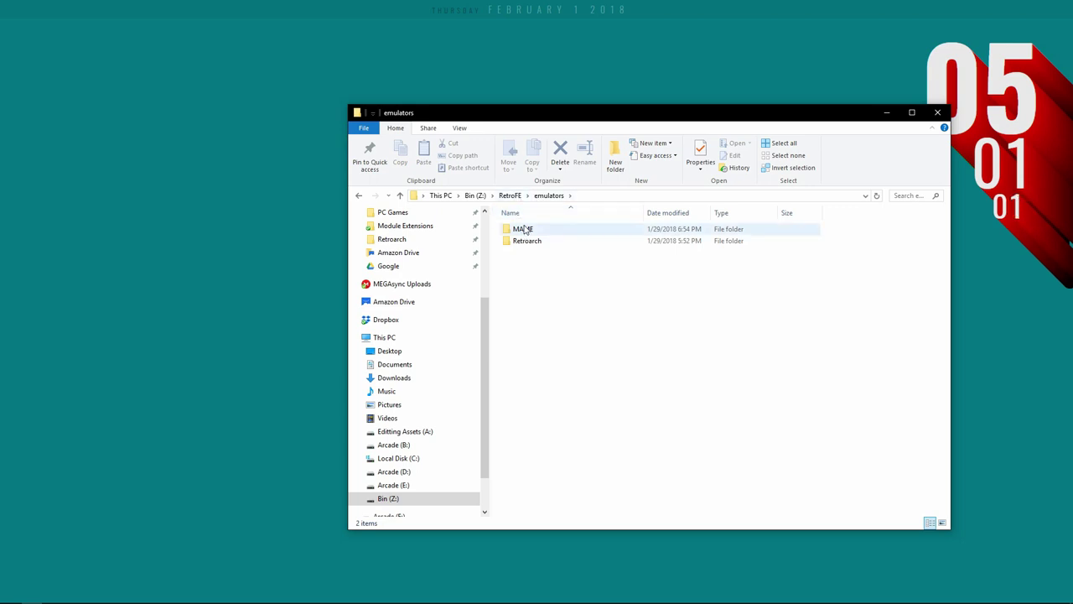
mouse_move(524, 231)
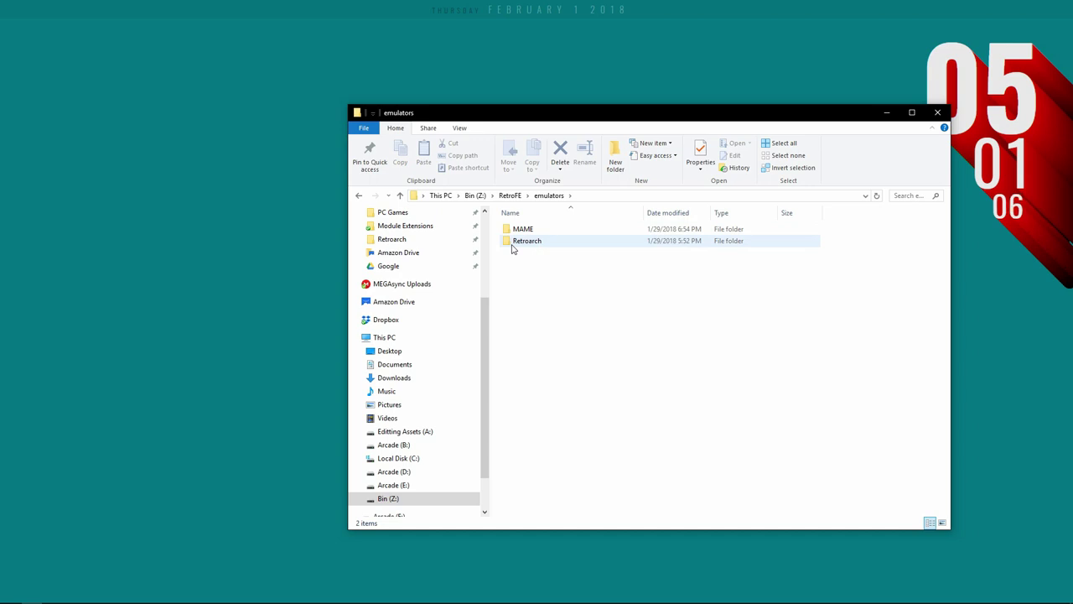
mouse_move(513, 249)
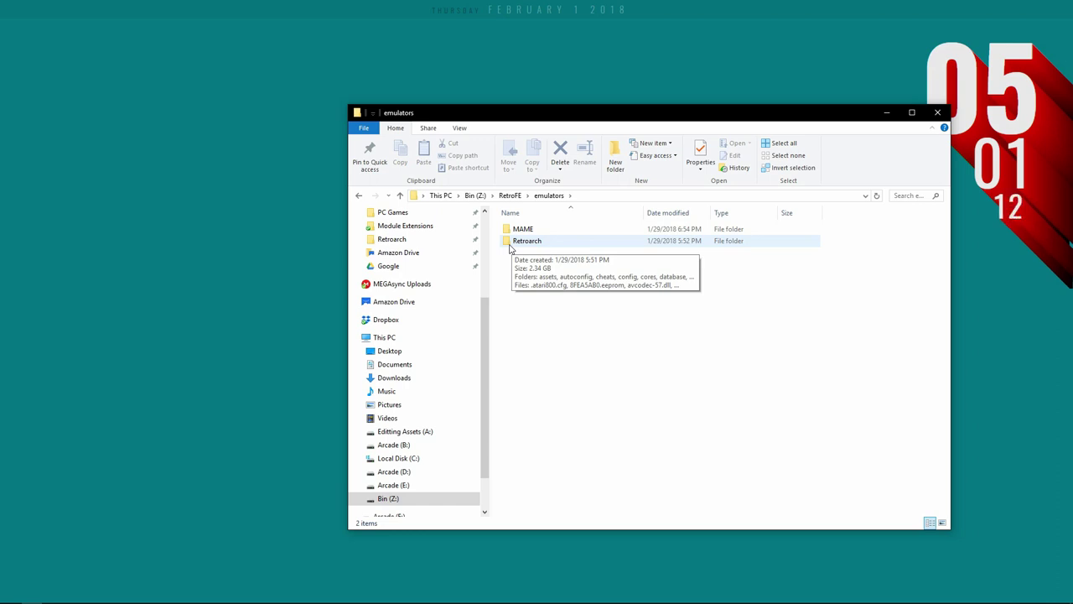
click(510, 195)
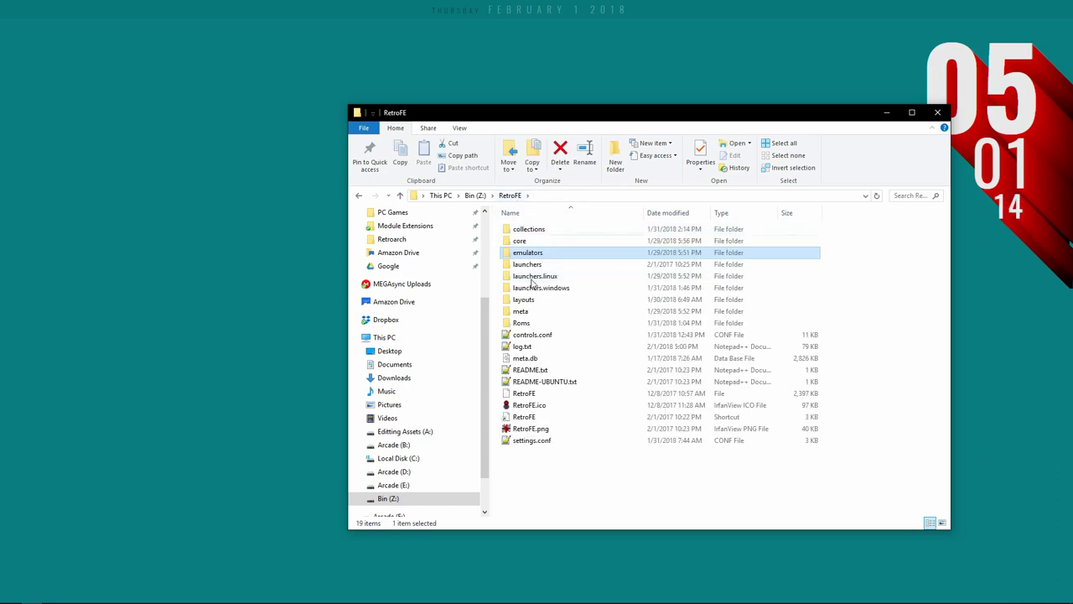
double_click(524, 325)
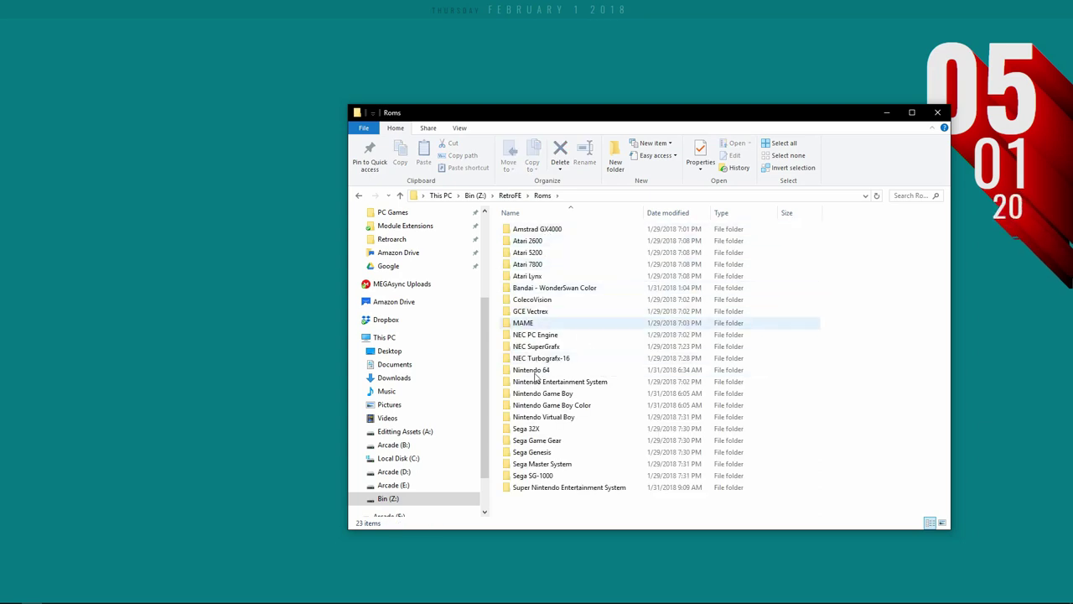
click(543, 429)
double_click(542, 429)
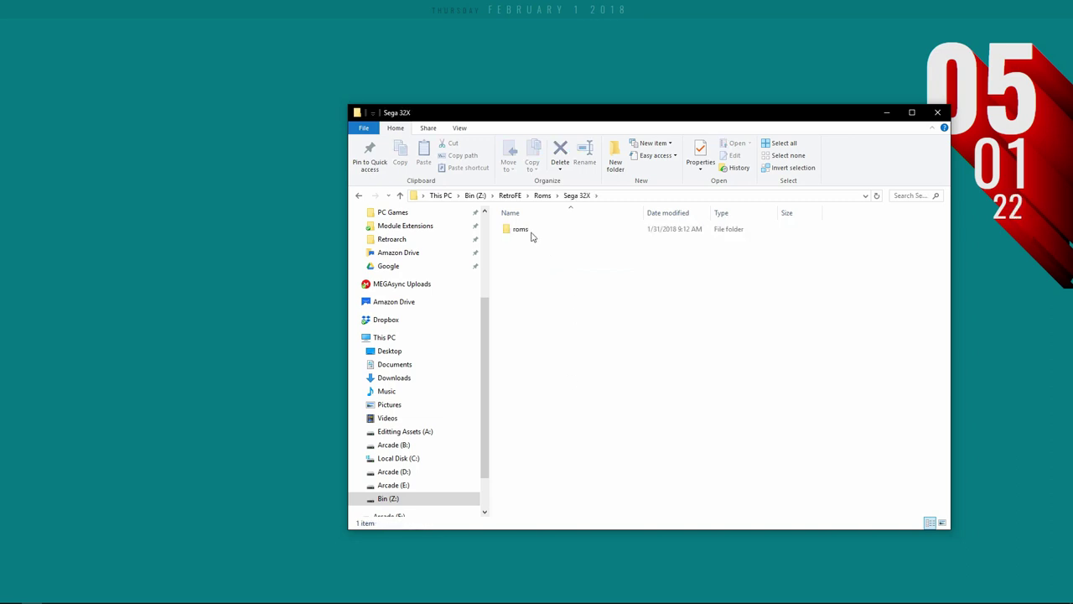
double_click(532, 234)
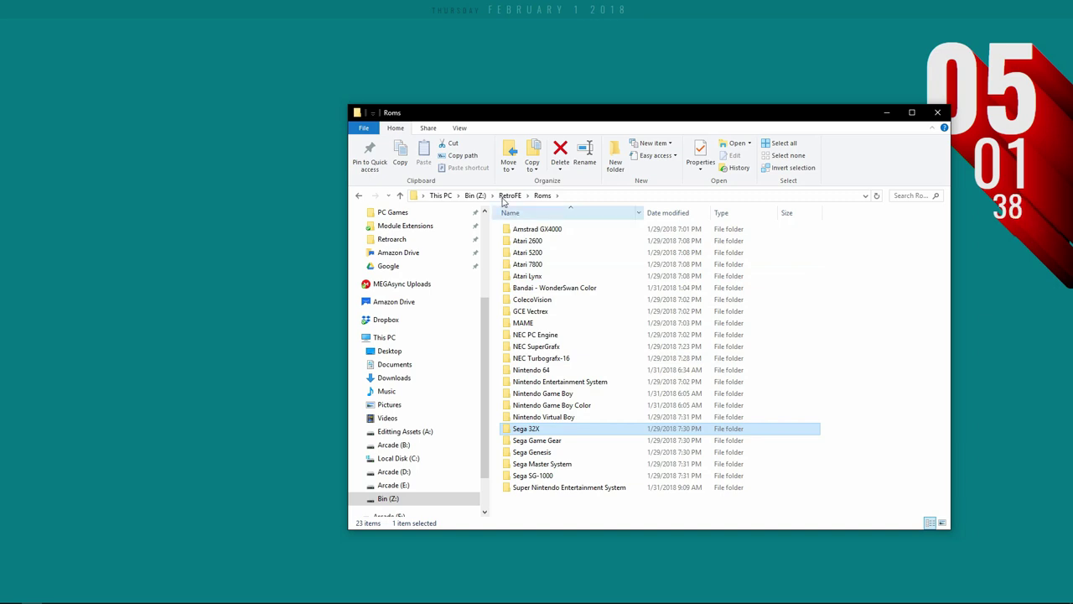
key(alt+Up)
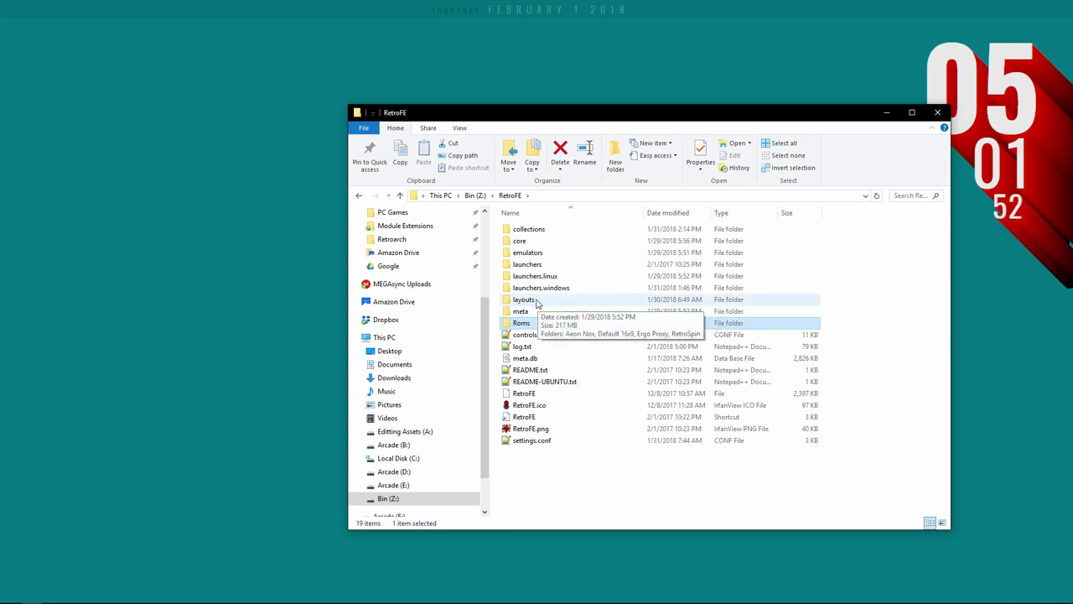
- Open layouts > Ergo Proxy > collections and scroll through its 47 system folders
double_click(537, 303)
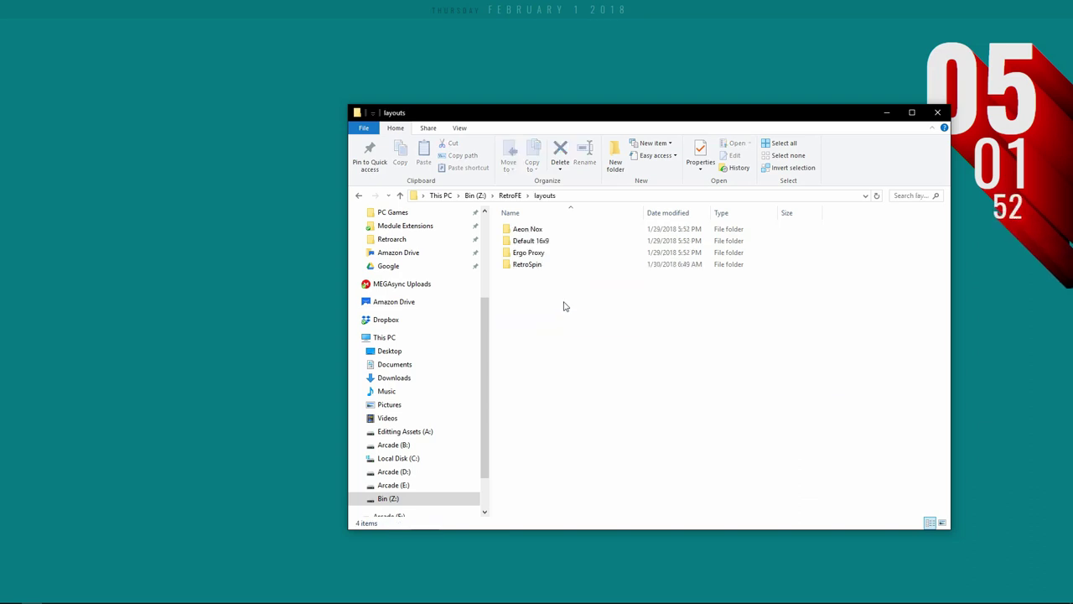
double_click(539, 254)
double_click(547, 230)
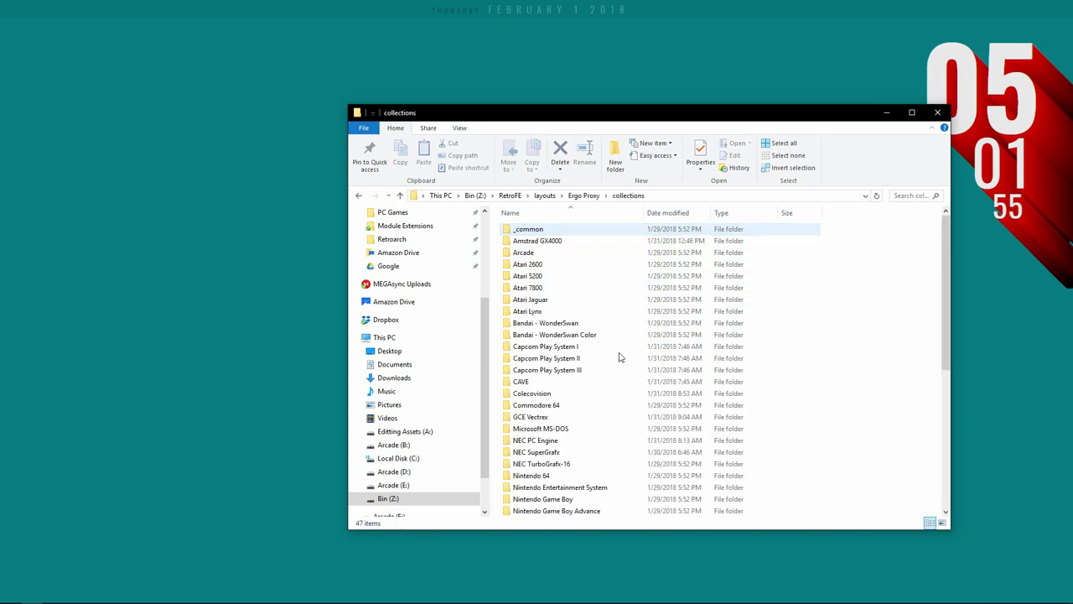
drag(947, 248, 947, 359)
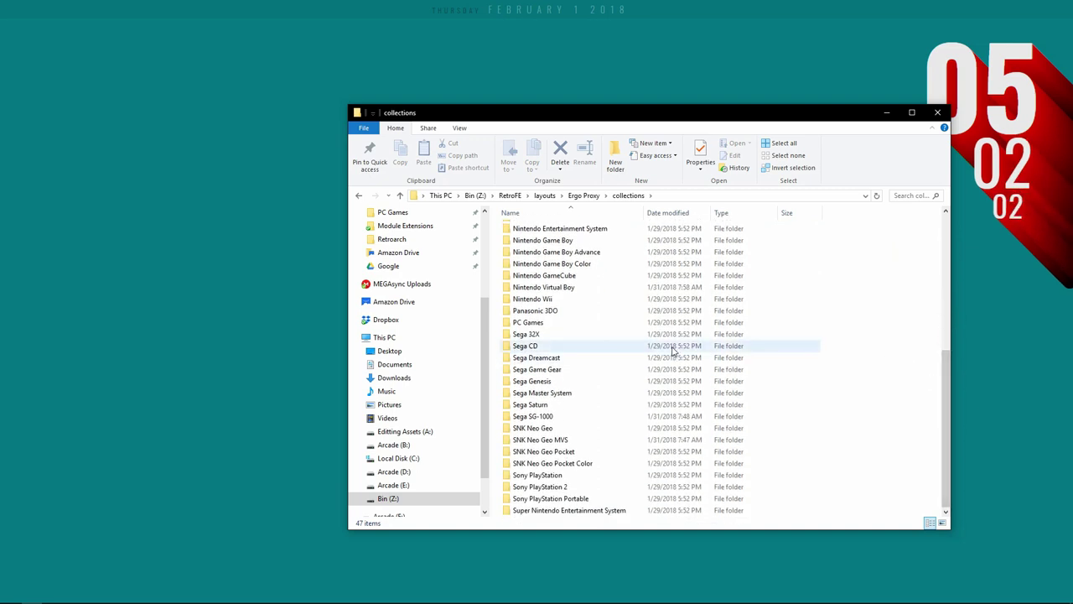
scroll(539, 277, up, 4)
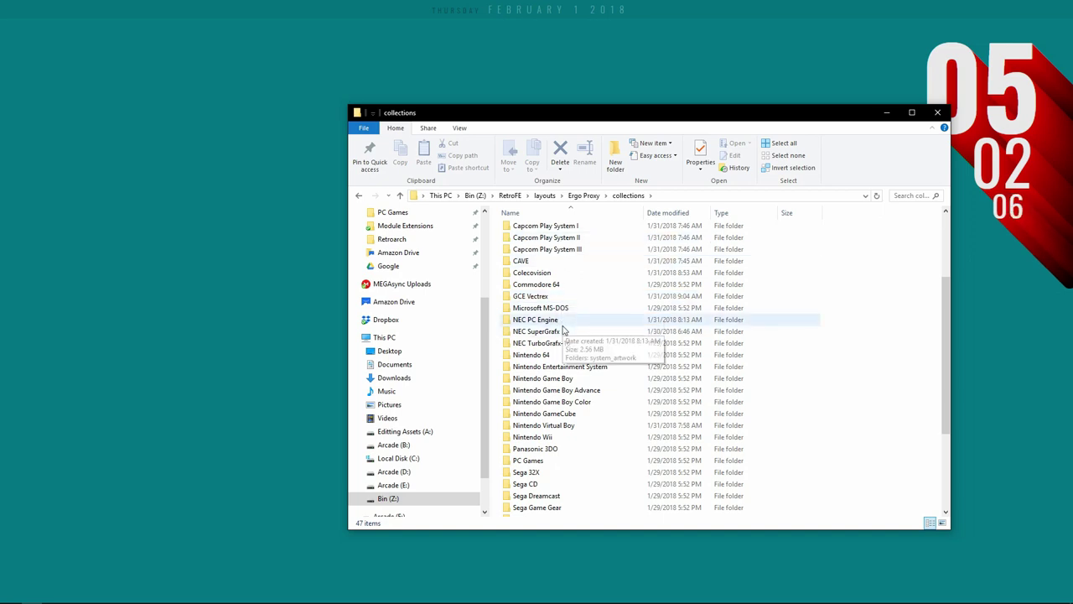
scroll(563, 330, down, 1)
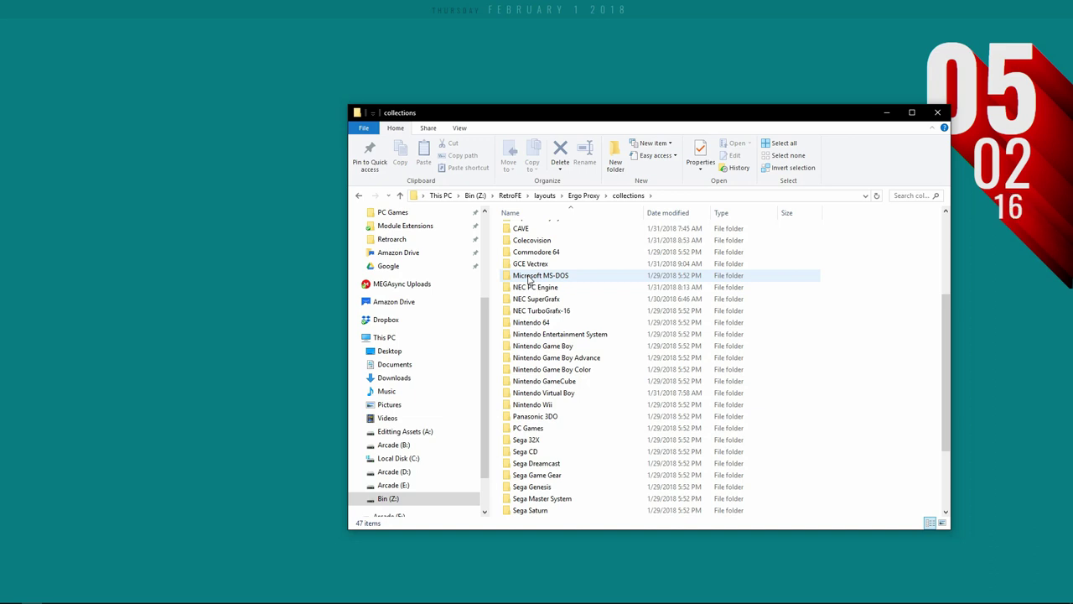
mouse_move(430, 595)
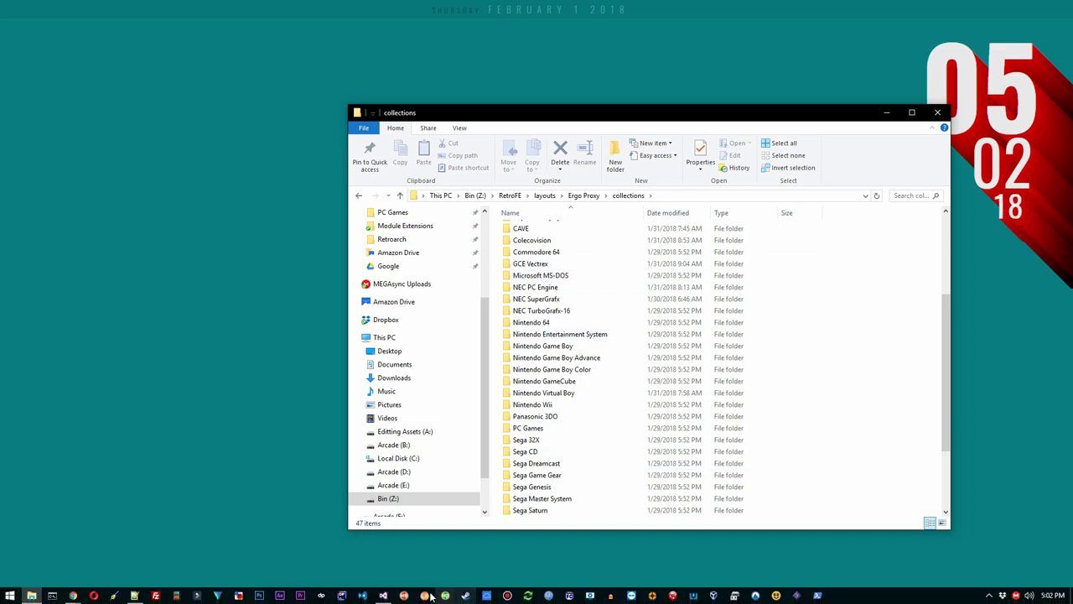
- Start the ROM downloader project in Visual Studio, minimize Visual Studio, and move the downloader window aside
click(388, 596)
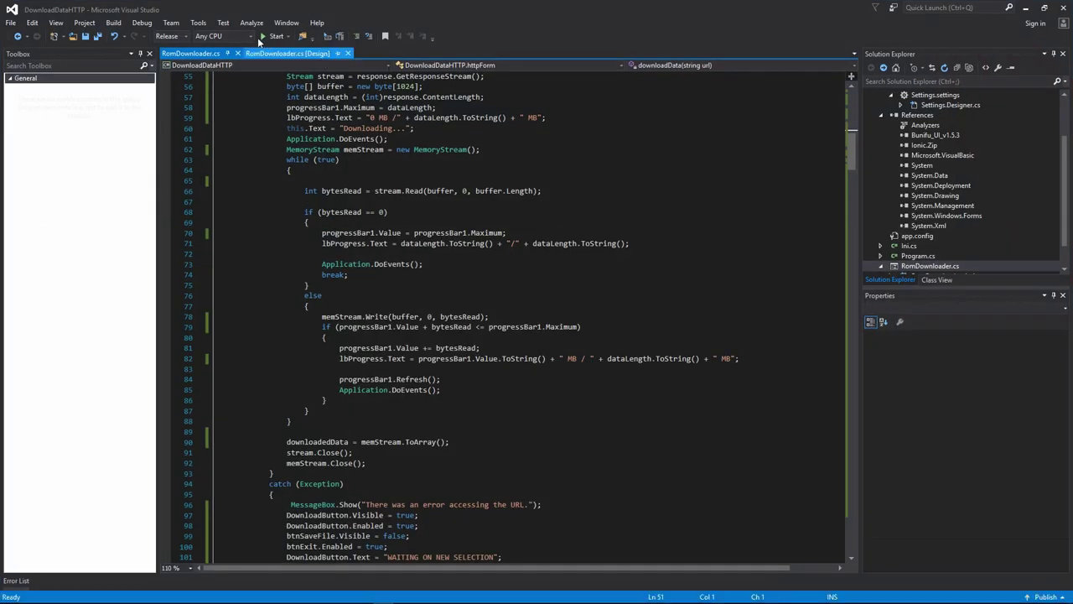
click(265, 37)
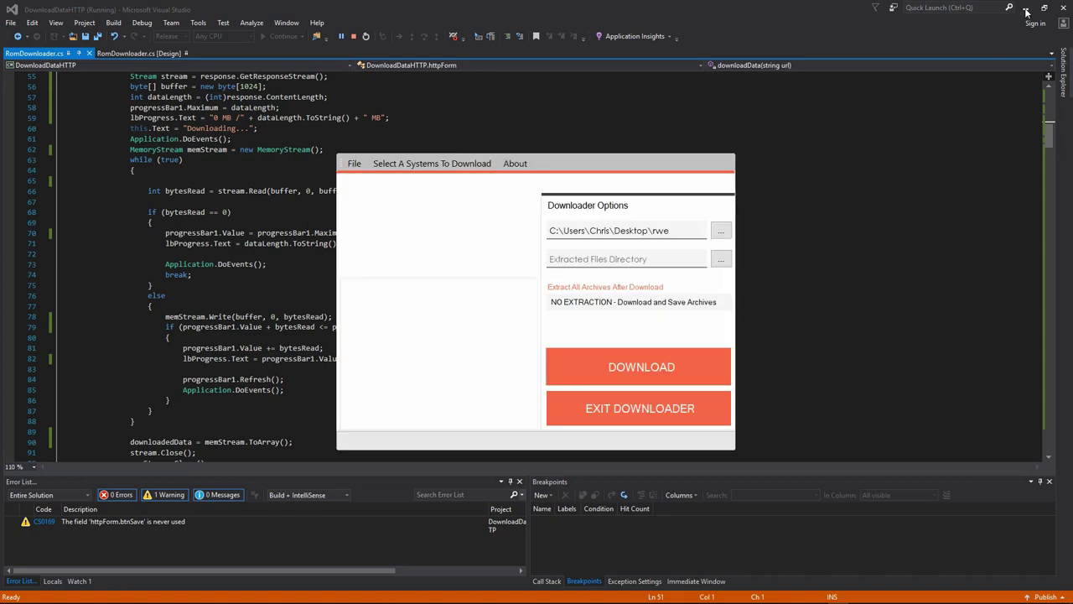
click(1027, 10)
drag(597, 164, 426, 116)
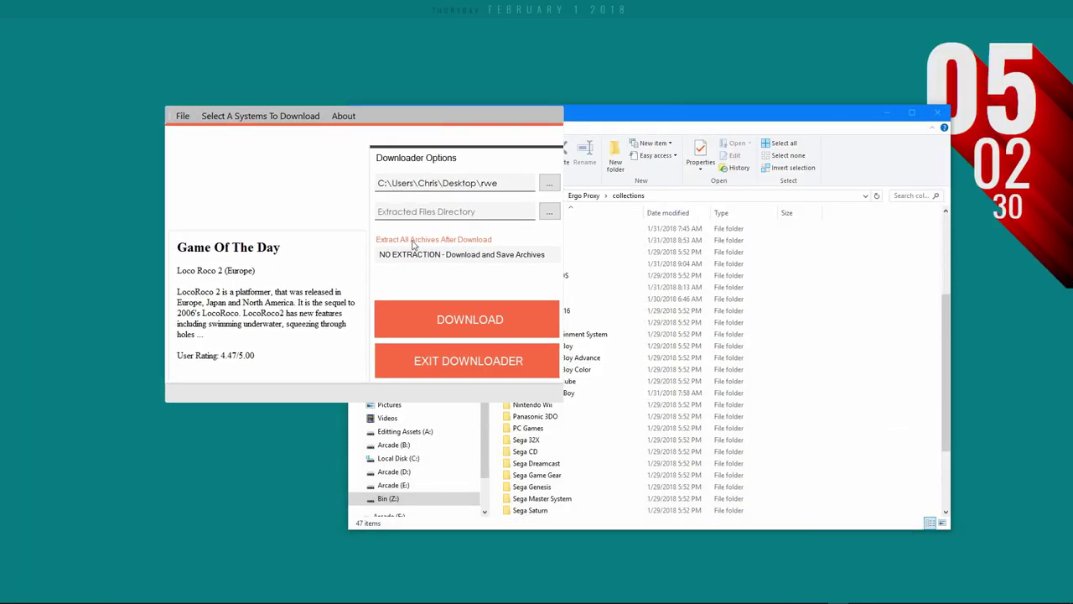
- Choose Bin (Z:) > RetroFE > Roms as the download folder and move the window up-left
click(549, 183)
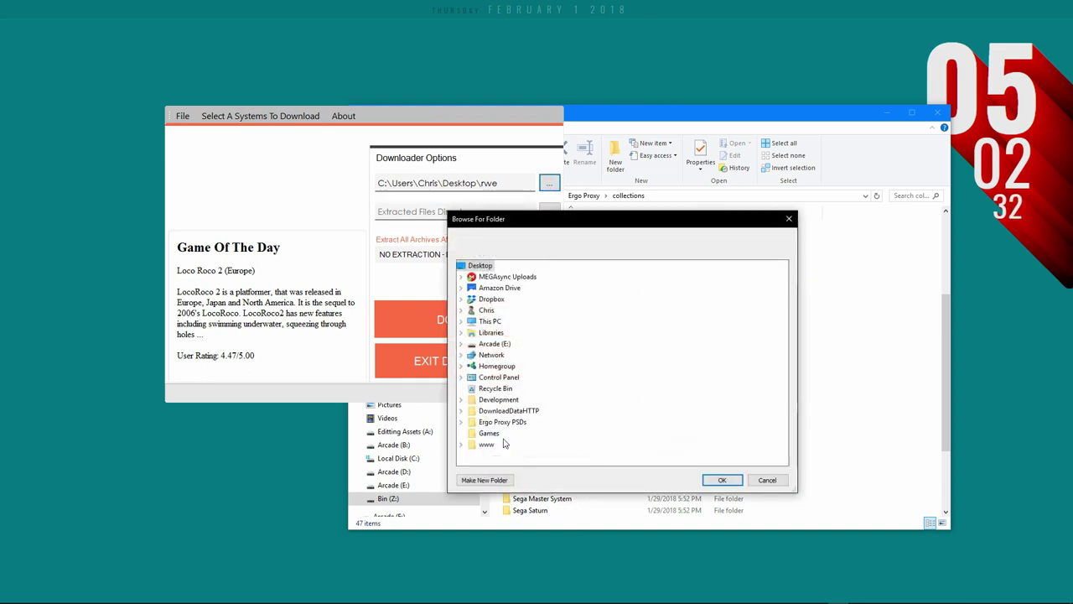
click(461, 322)
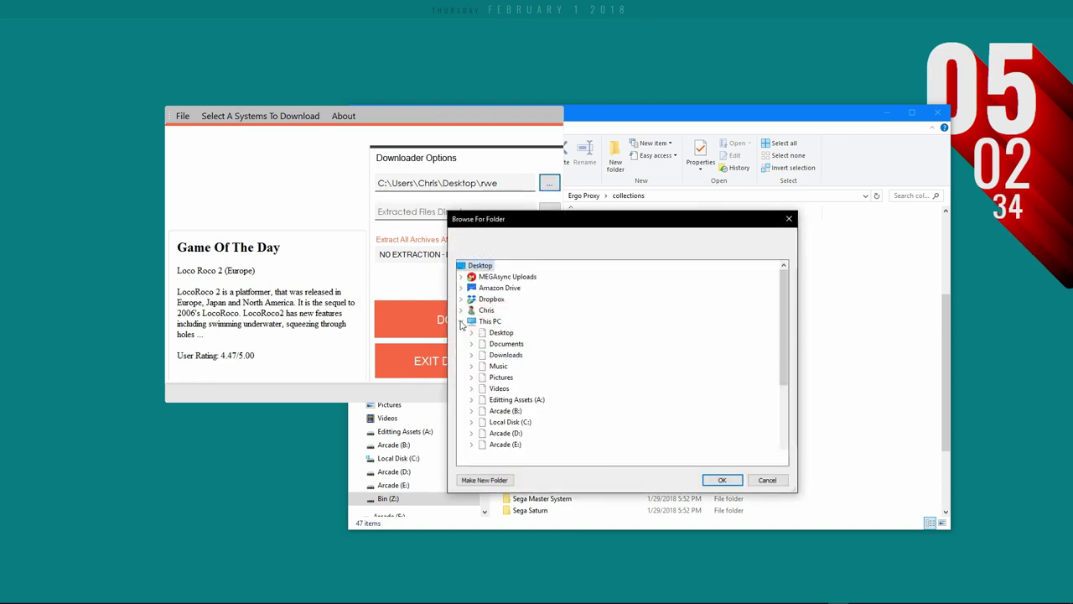
scroll(487, 361, down, 3)
double_click(493, 355)
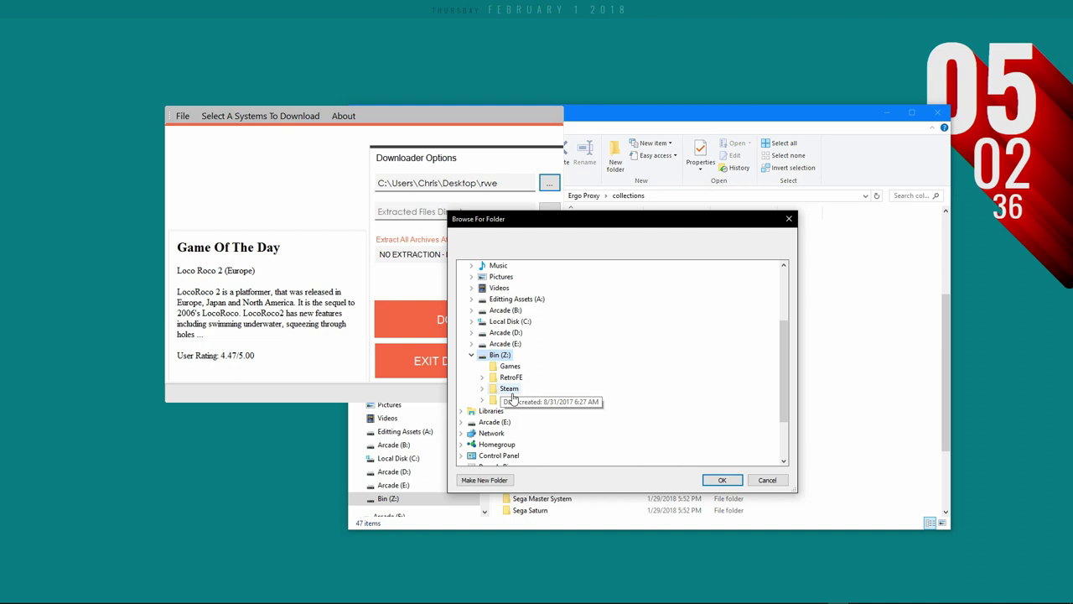
double_click(509, 377)
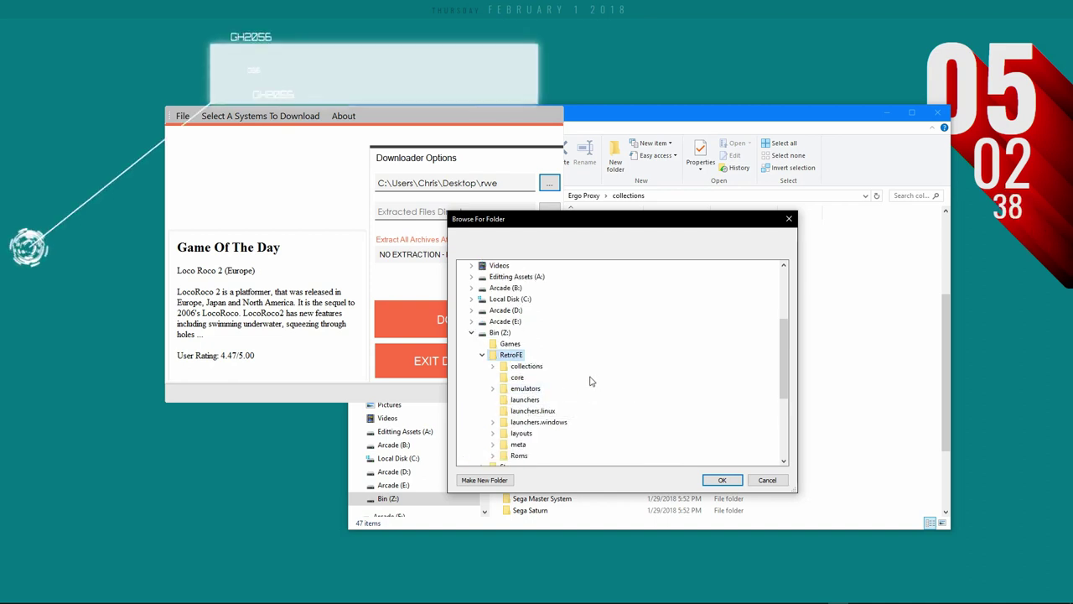
double_click(520, 455)
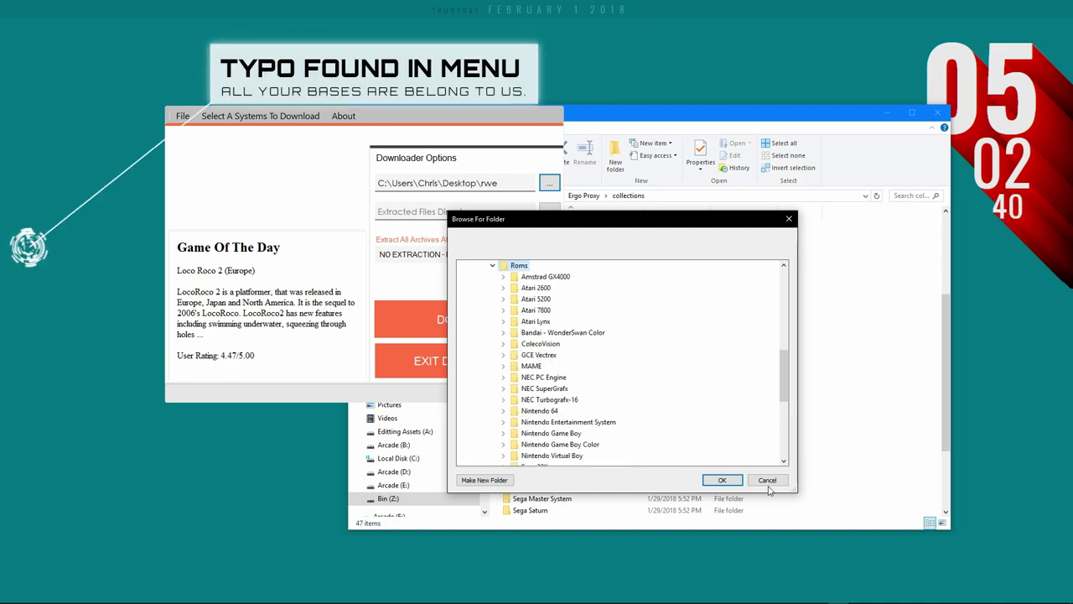
click(720, 479)
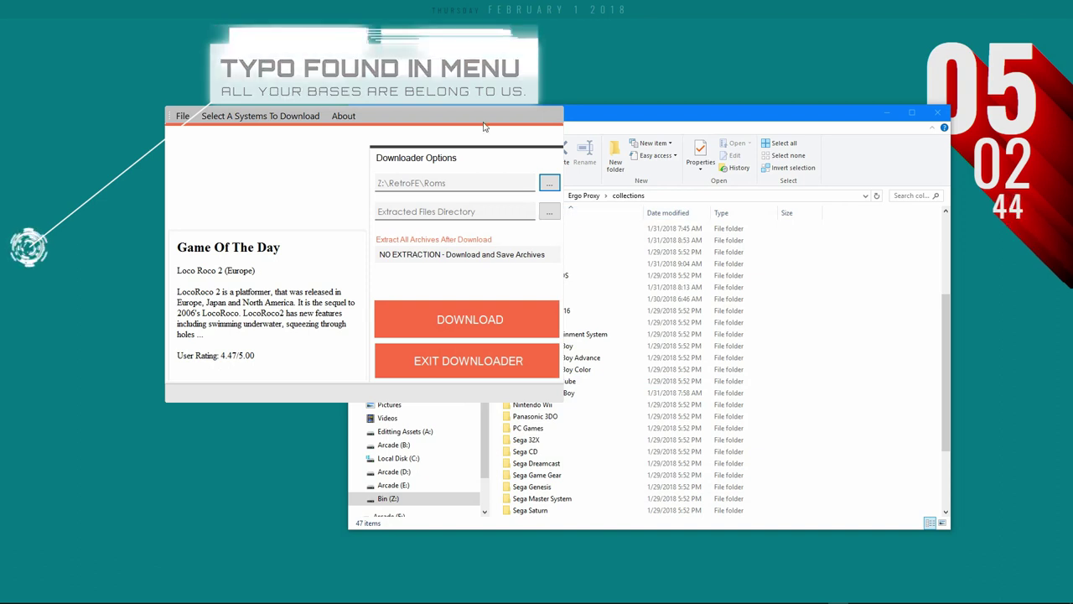
drag(478, 116, 414, 74)
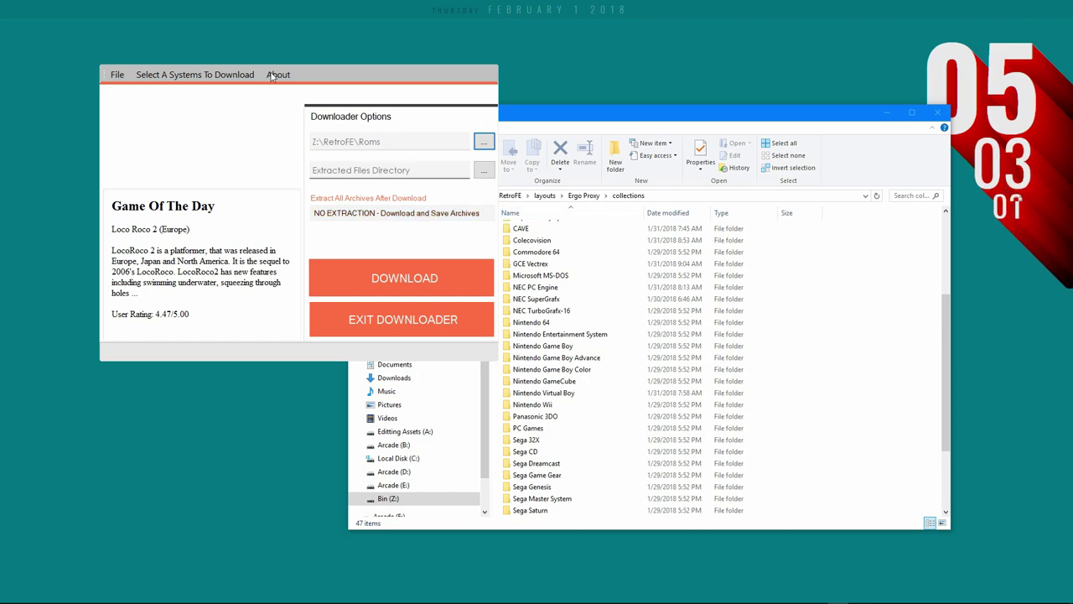
- Pick Home Consoles > Atari 5200 and download its full 2531095-byte ROM set
click(196, 78)
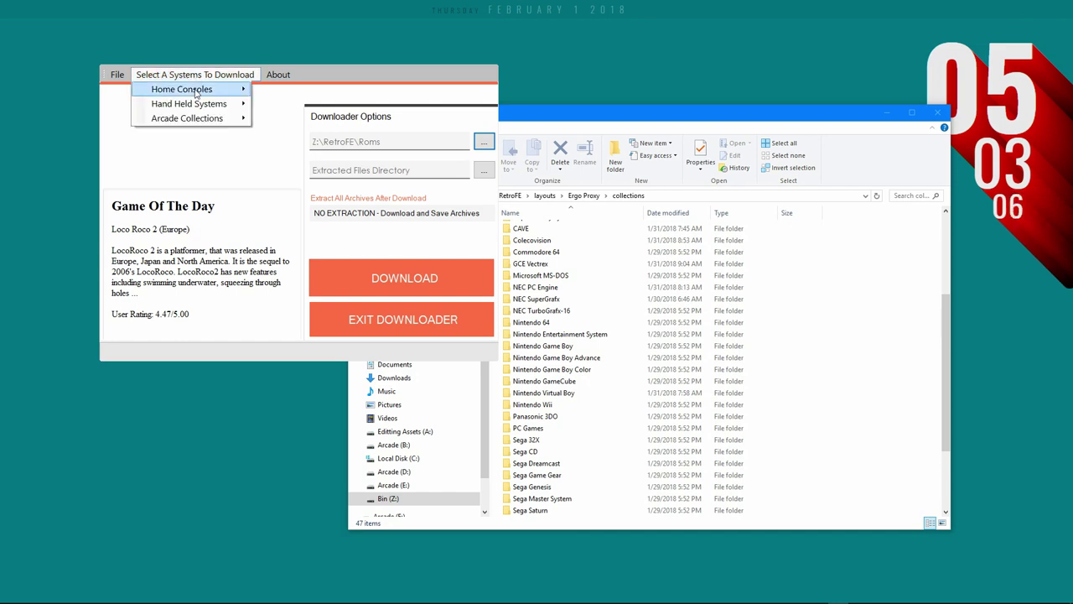
mouse_move(201, 89)
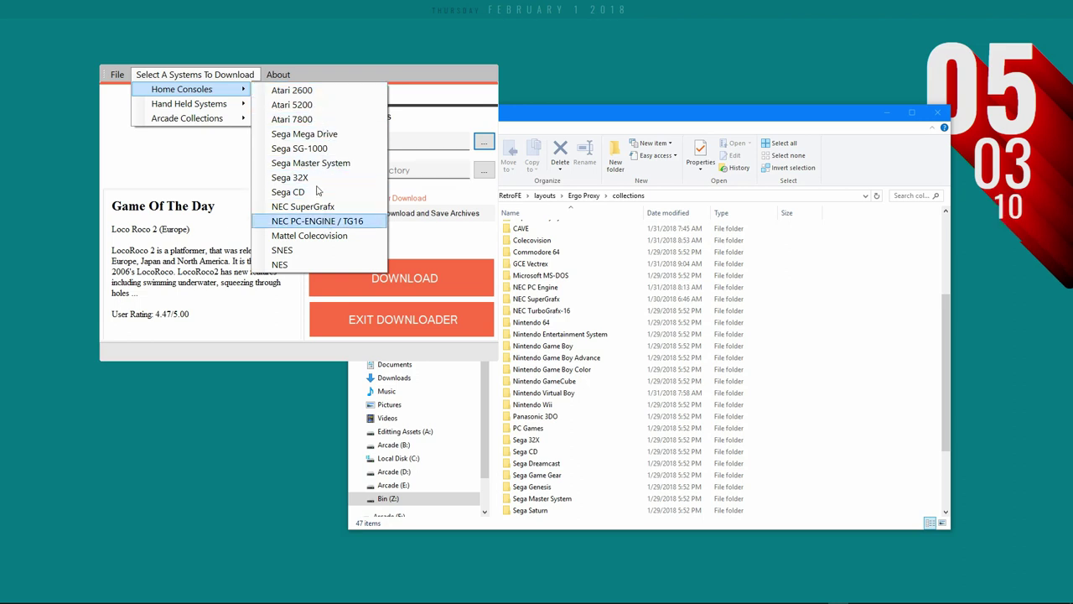
mouse_move(235, 107)
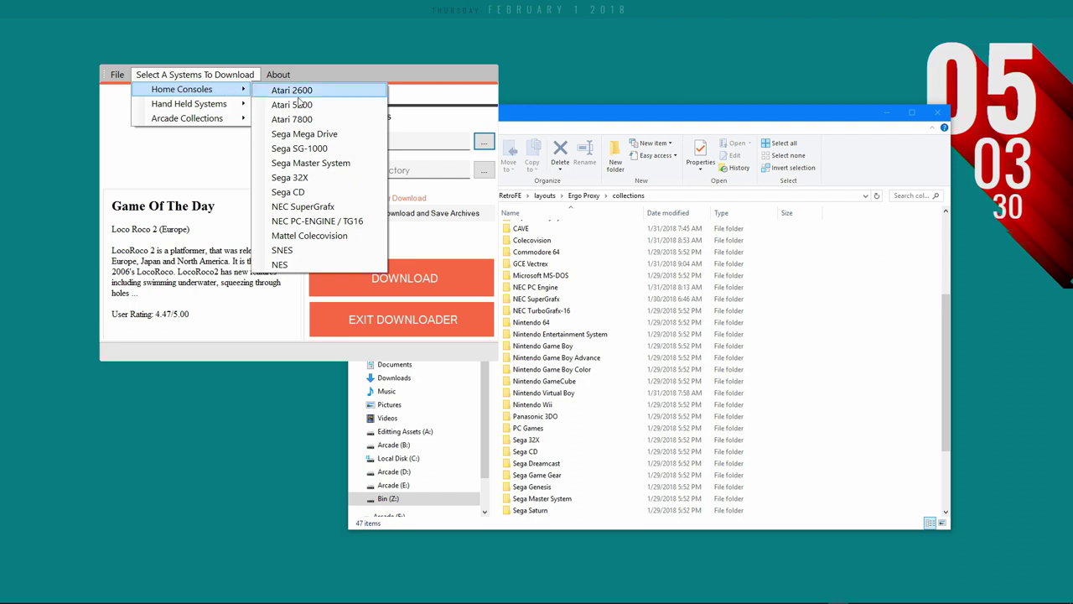
click(299, 105)
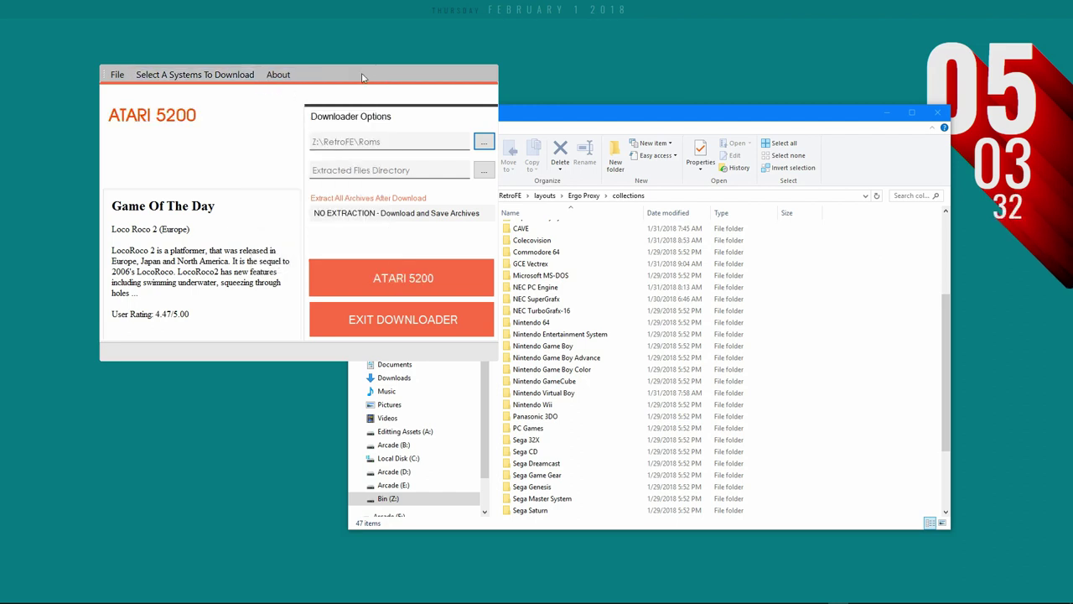
drag(241, 130, 340, 145)
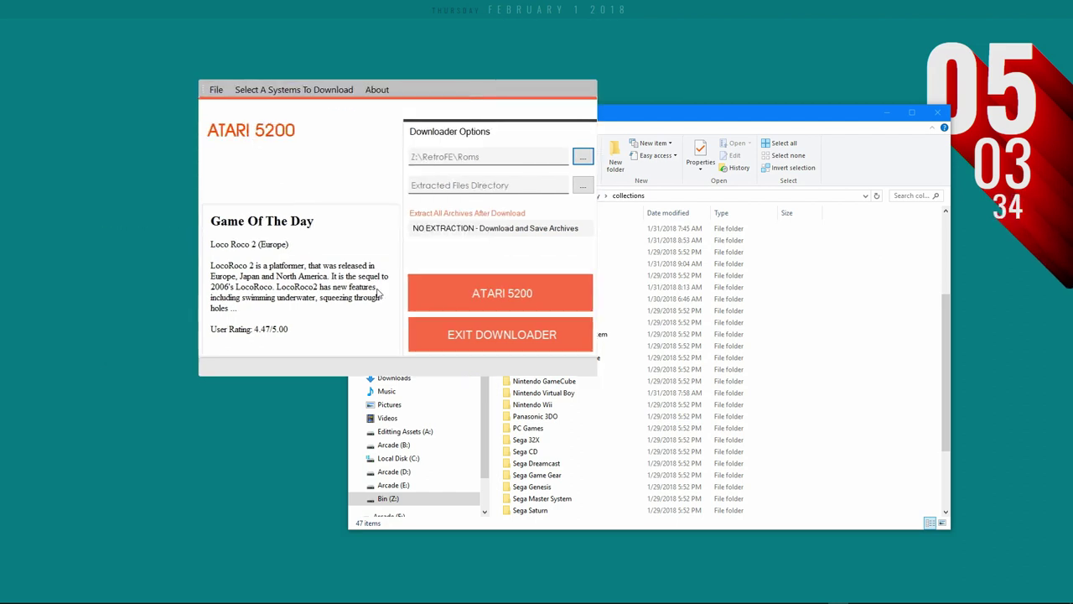
click(441, 296)
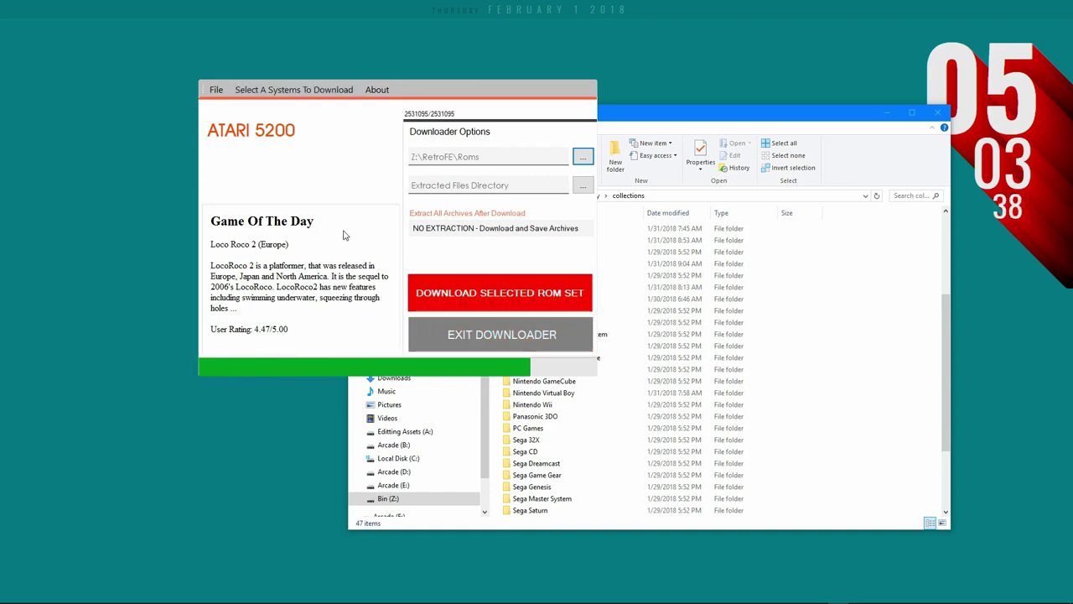
- Save the set as Atari-5200.zip in Bin (Z:) > RetroFE > Roms and dismiss the confirmation
click(487, 295)
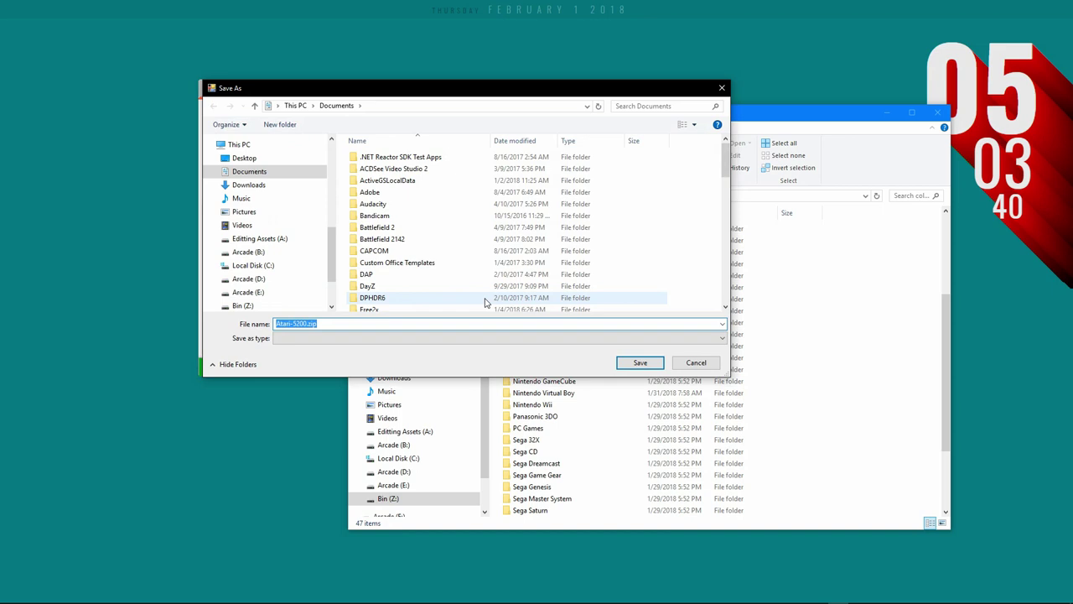
scroll(321, 298, down, 1)
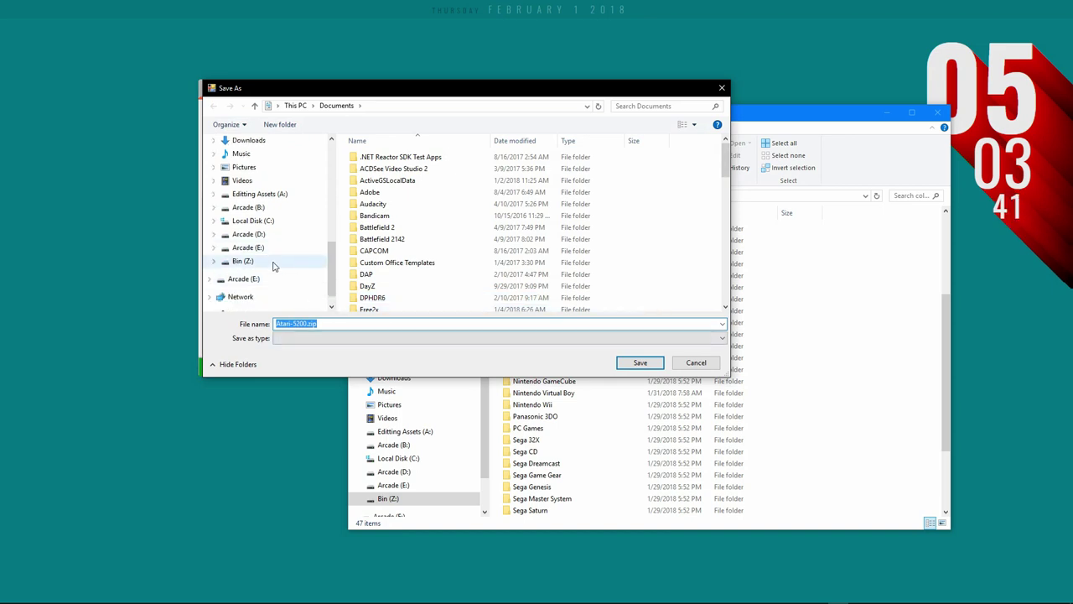
click(239, 263)
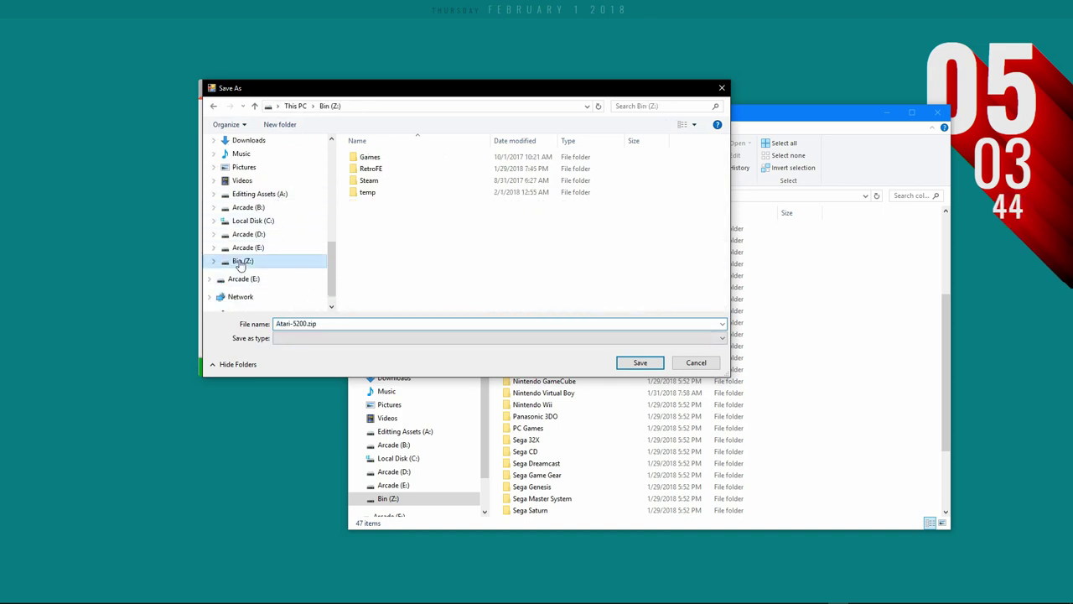
double_click(371, 170)
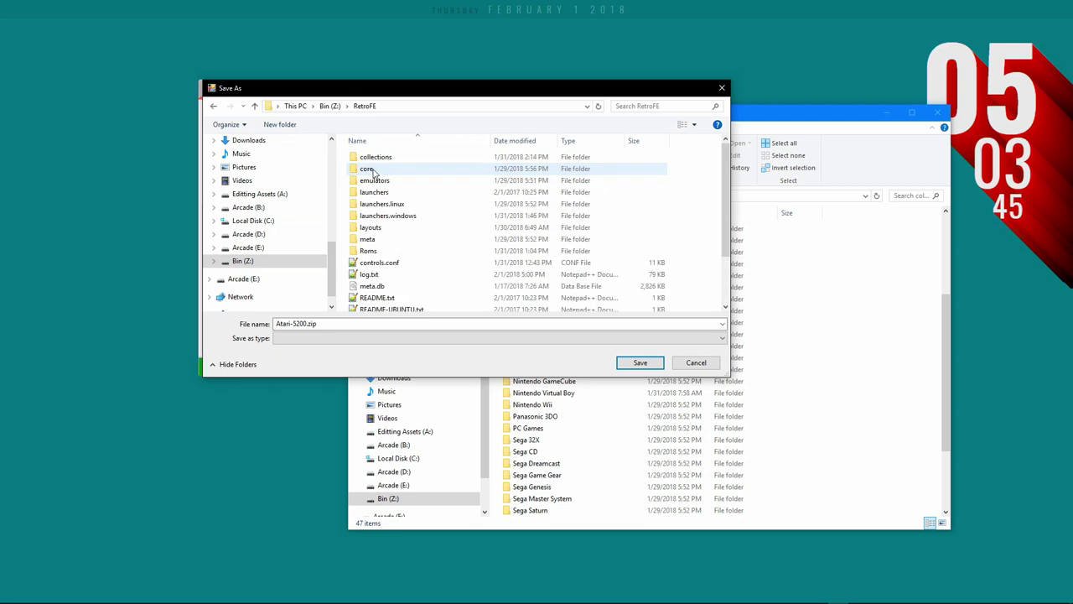
double_click(369, 251)
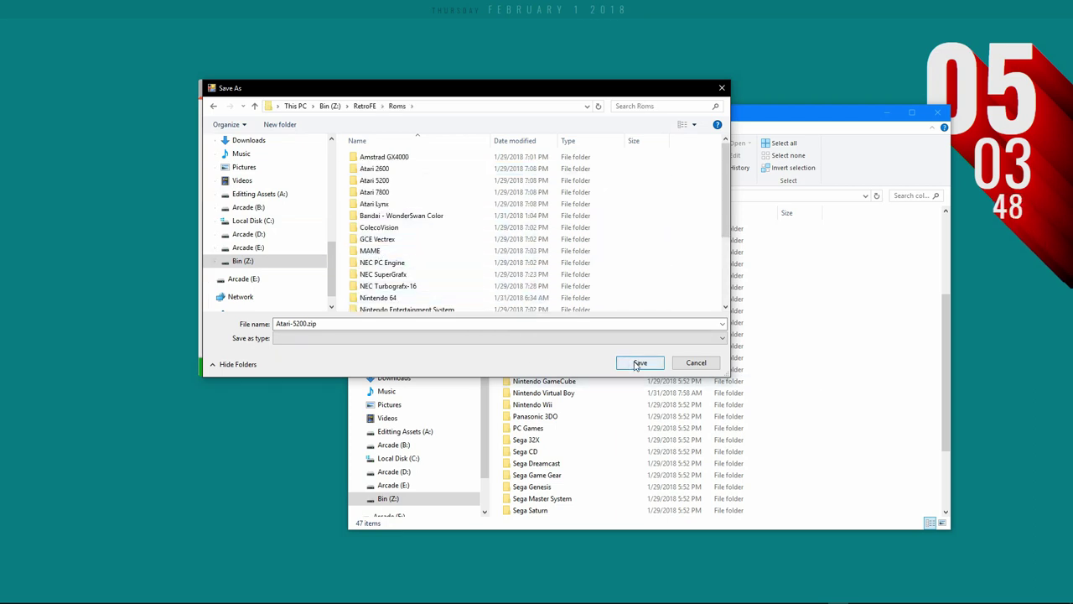
click(640, 364)
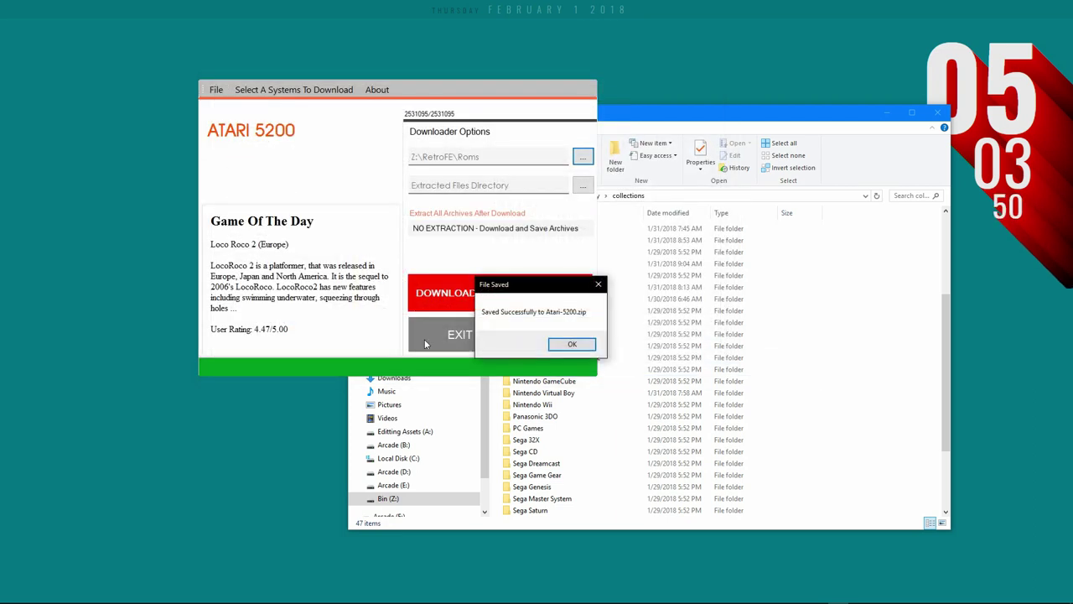
click(574, 344)
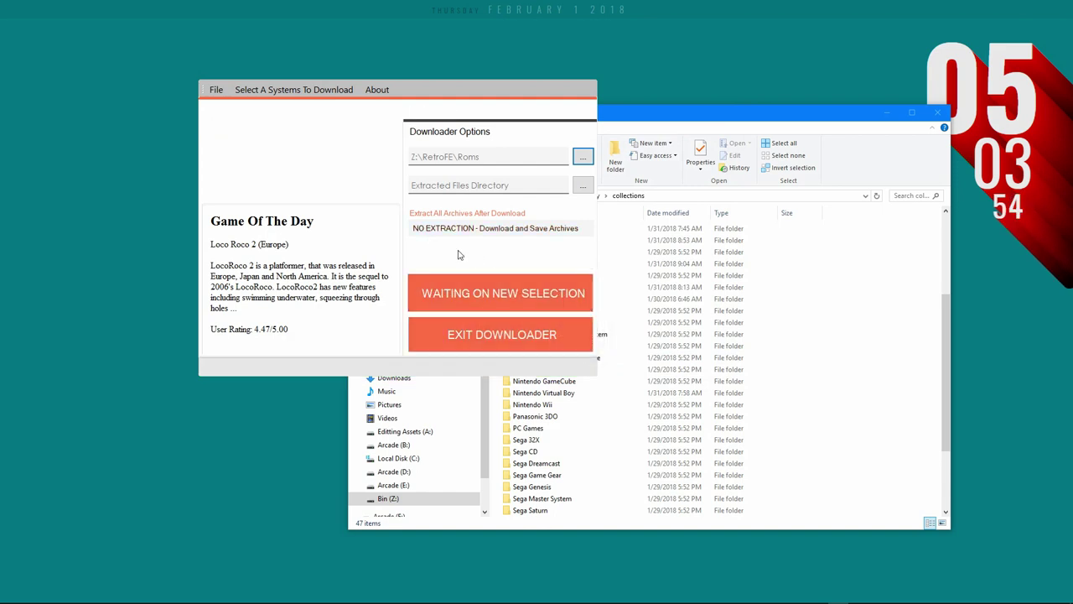
- Confirm Atari-5200.zip (2,472 KB) is in the RetroFE Roms folder, then minimize the Explorer window
click(602, 132)
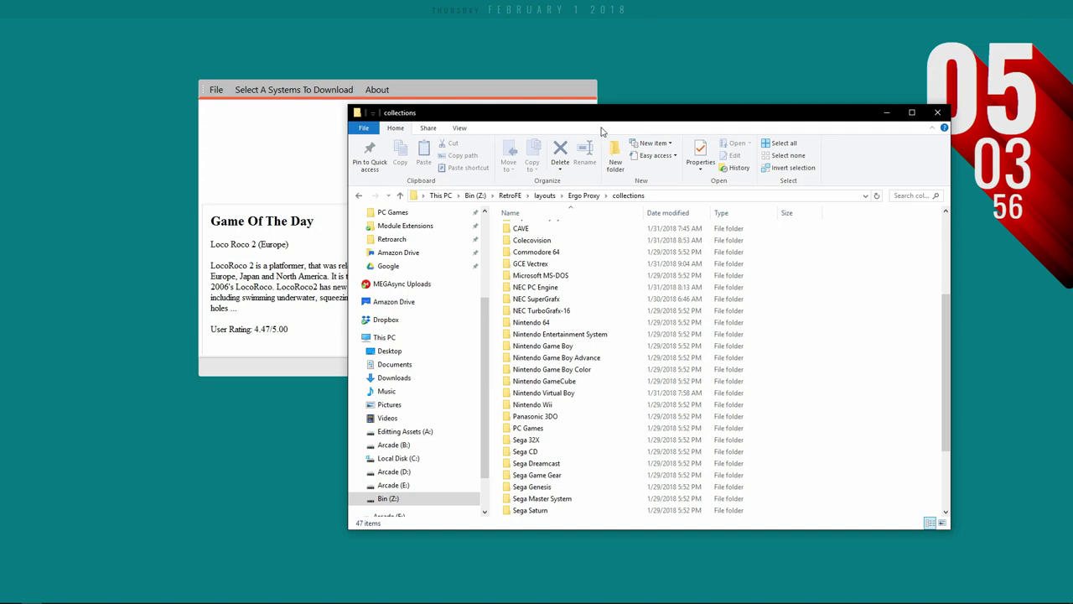
click(510, 195)
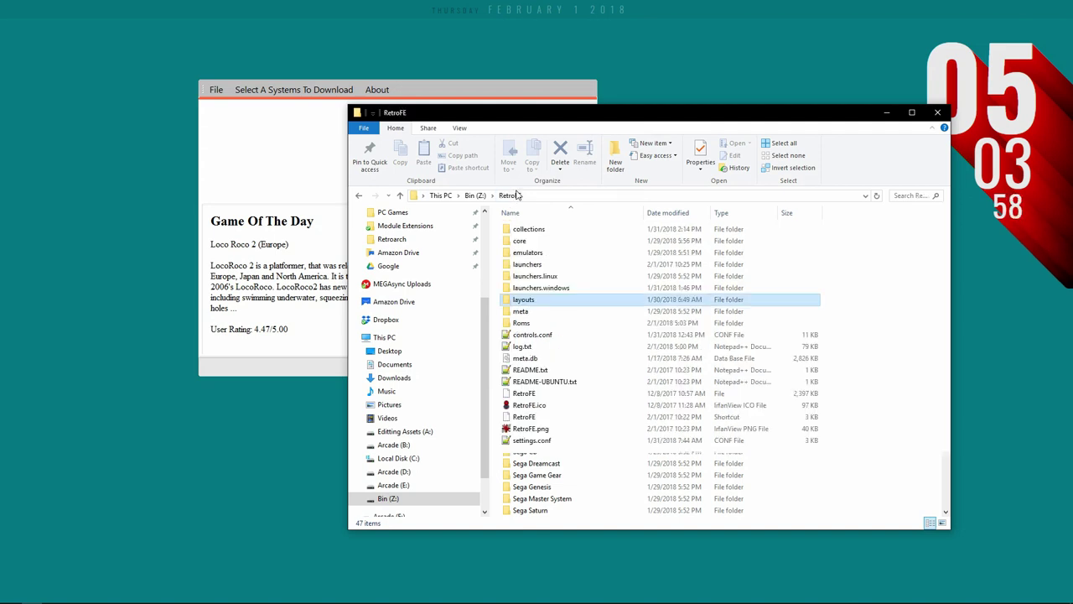
double_click(524, 324)
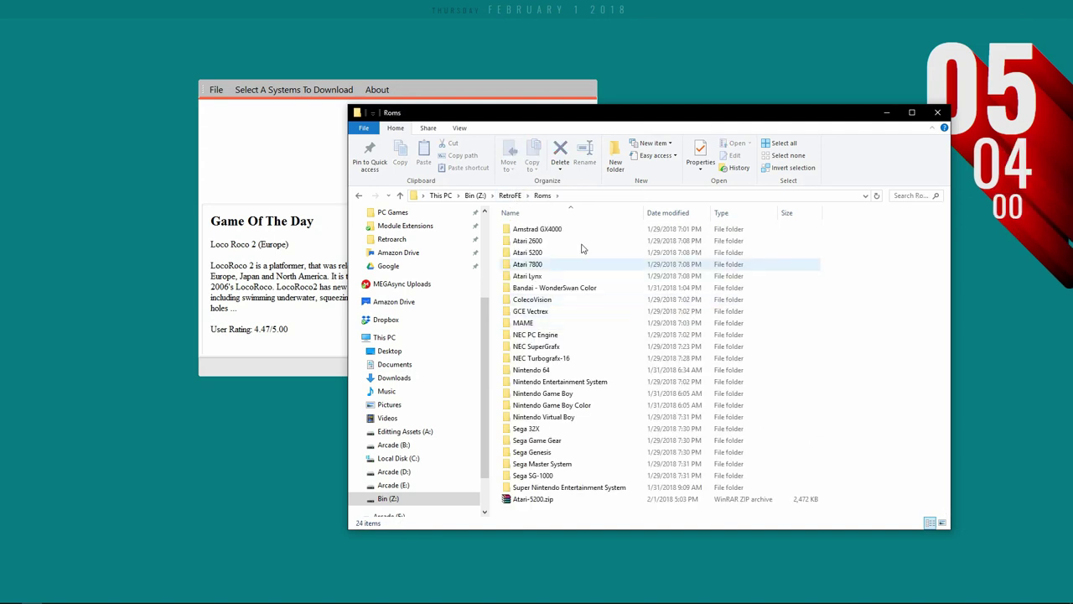
drag(517, 500, 520, 500)
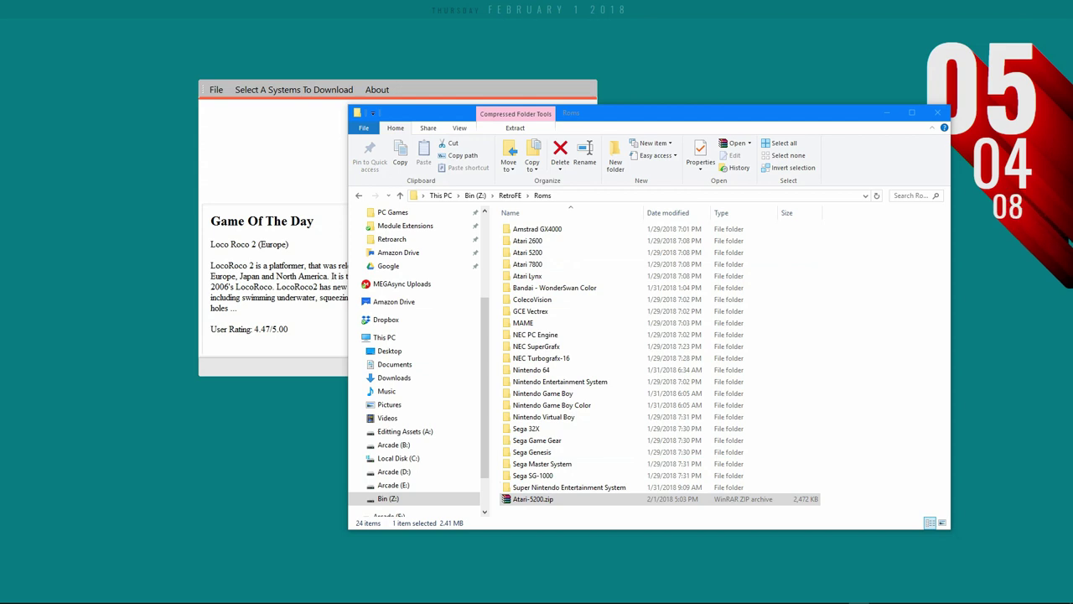
click(859, 603)
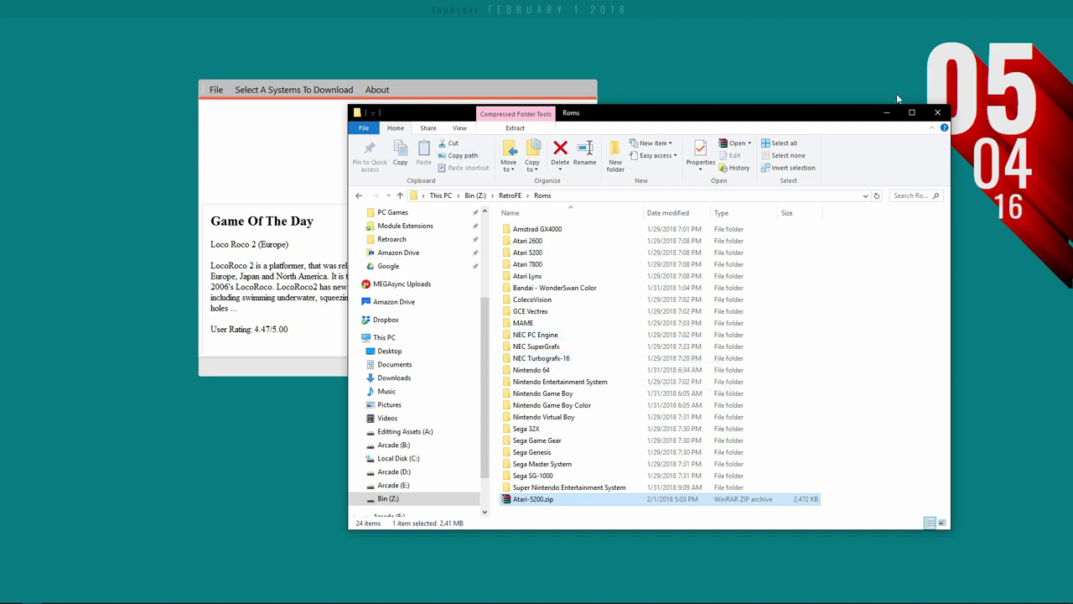
click(885, 113)
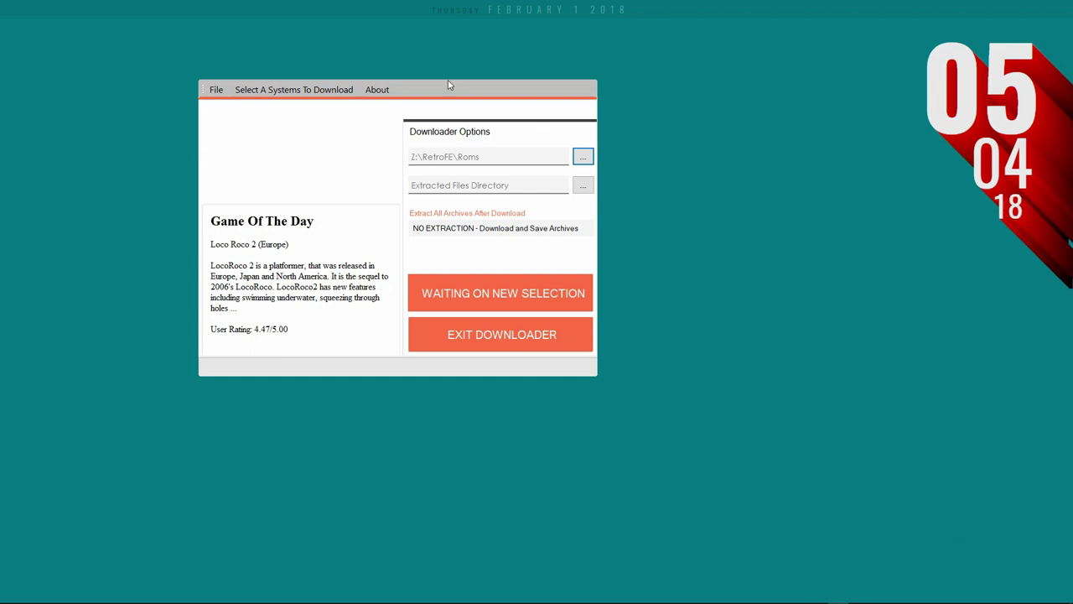
- Download the Home Consoles > Atari 2600 ROM set and save it as Atari-2600.zip
click(337, 90)
mouse_move(325, 111)
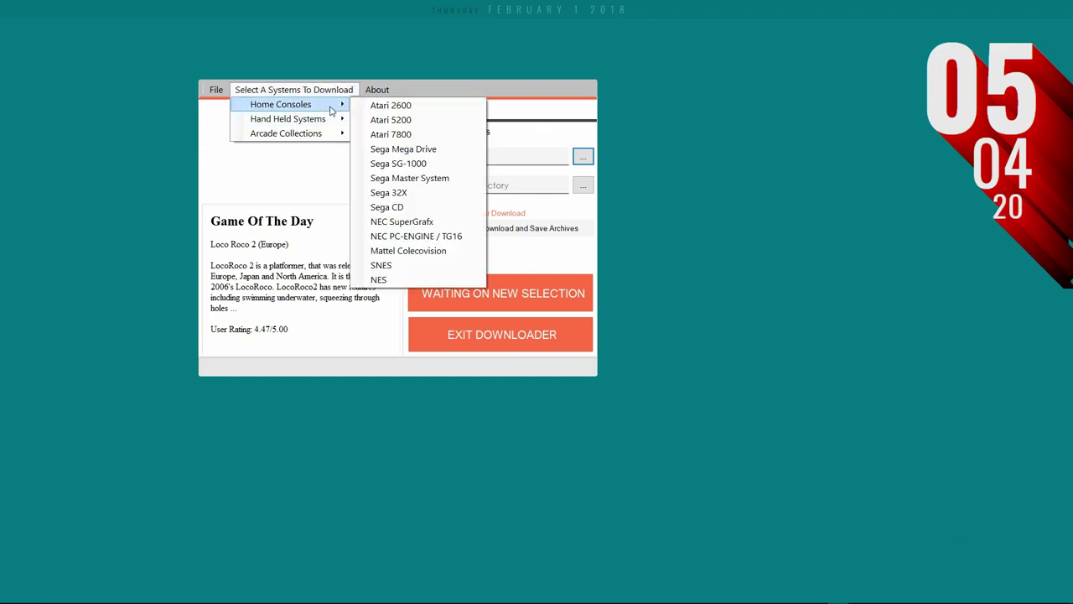
click(373, 105)
click(486, 295)
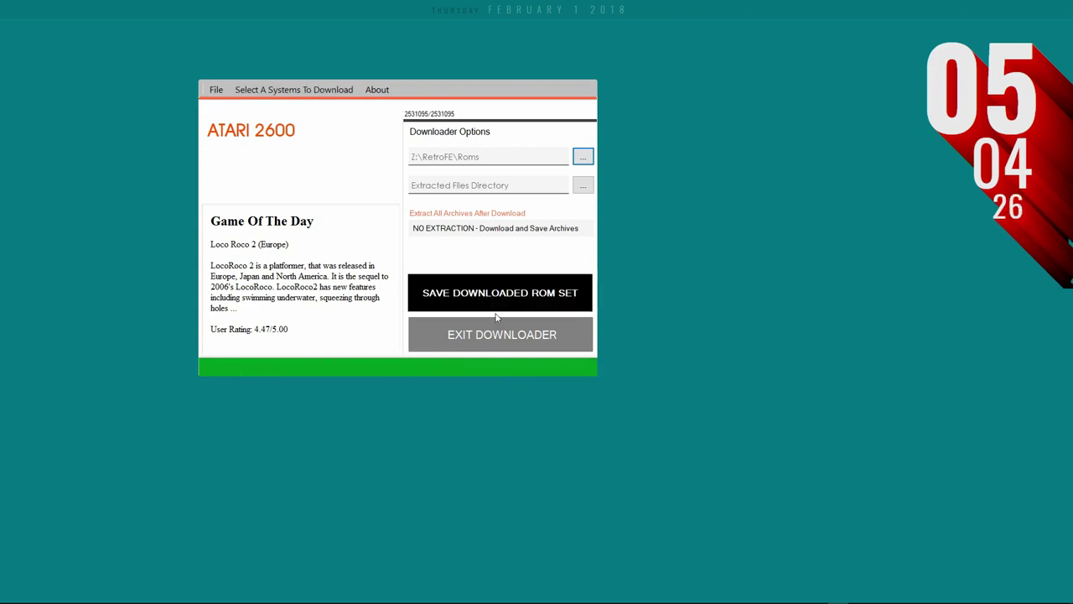
click(515, 293)
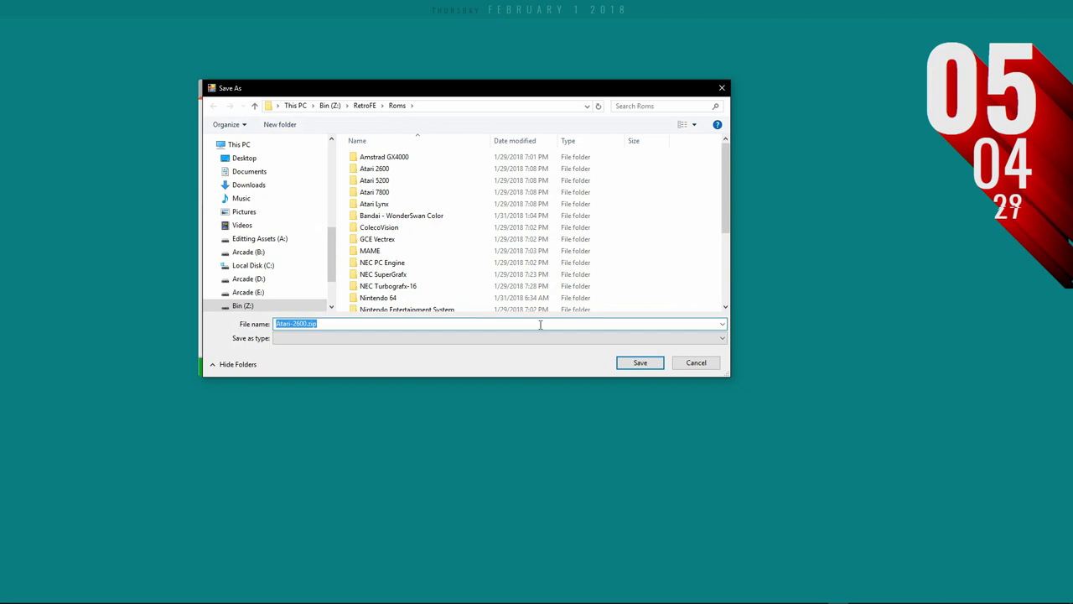
click(625, 366)
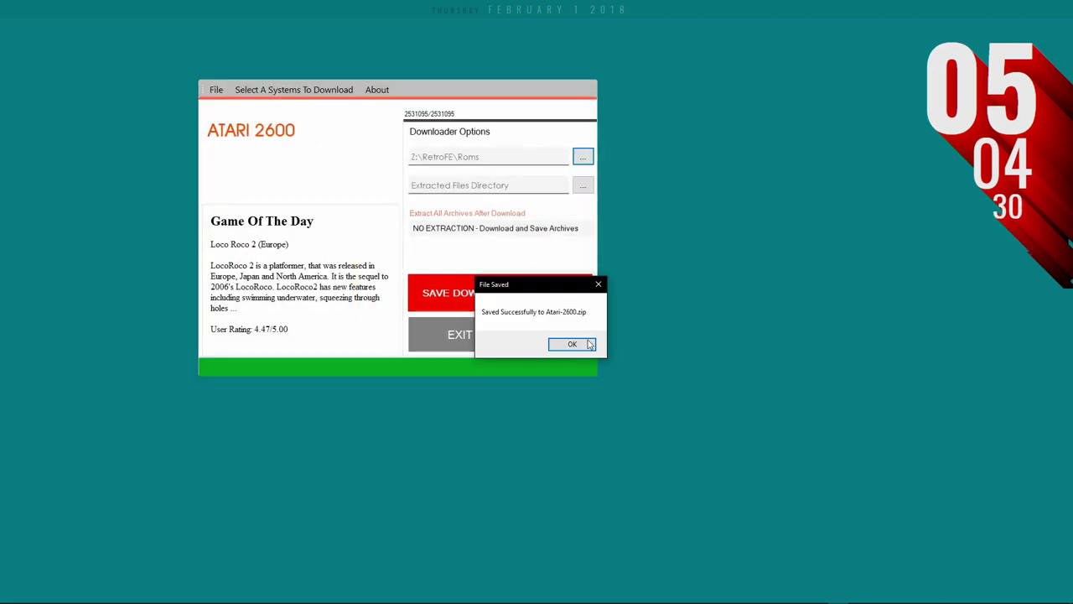
click(589, 344)
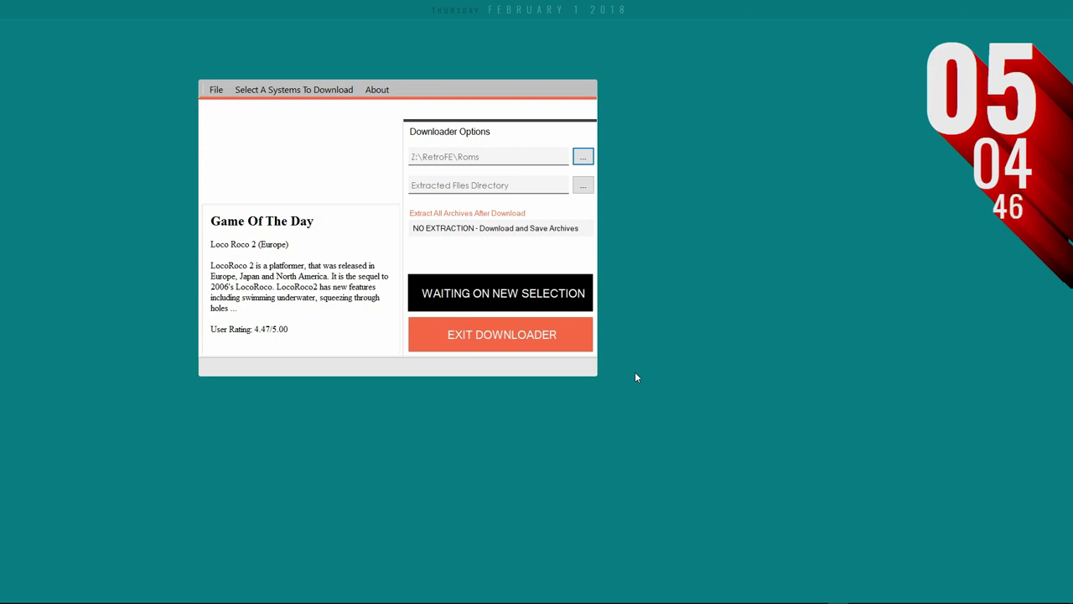
- Select Hand Held Systems > Atari Lynx and move the downloader window toward the screen centre
click(319, 92)
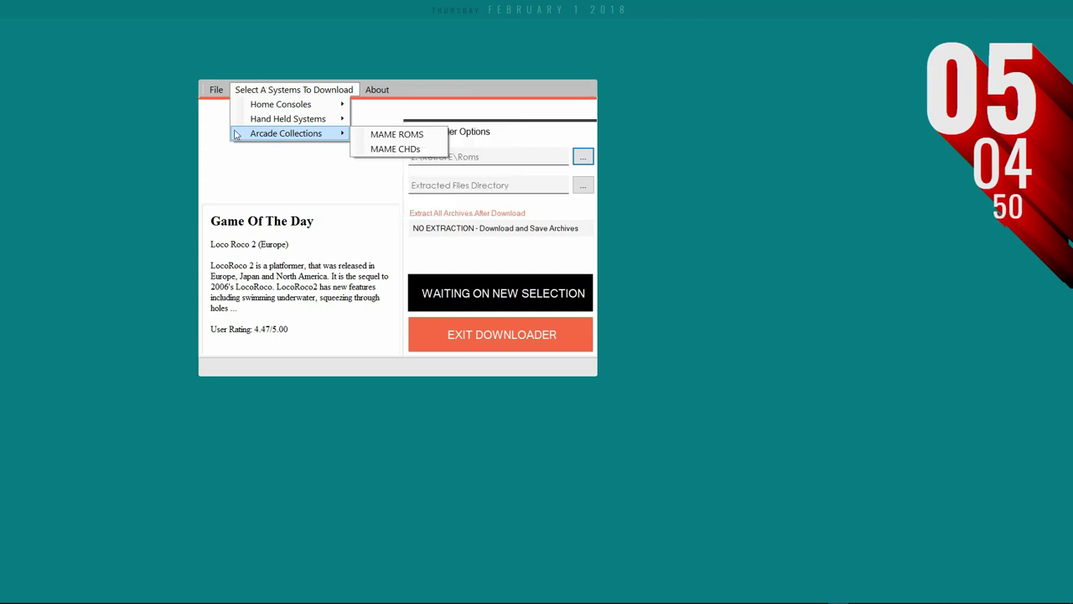
mouse_move(263, 123)
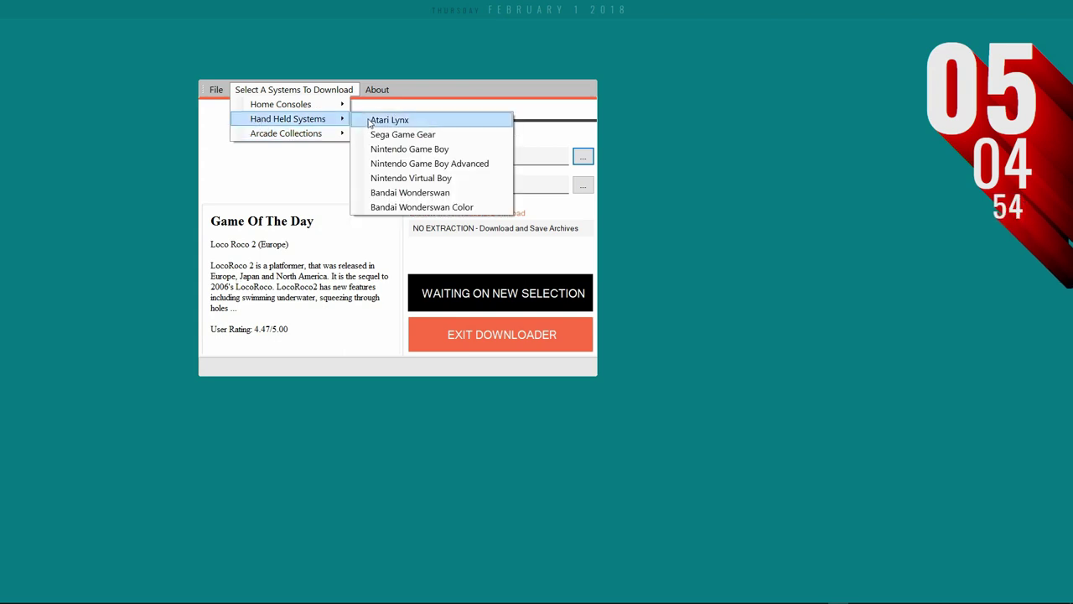
click(373, 123)
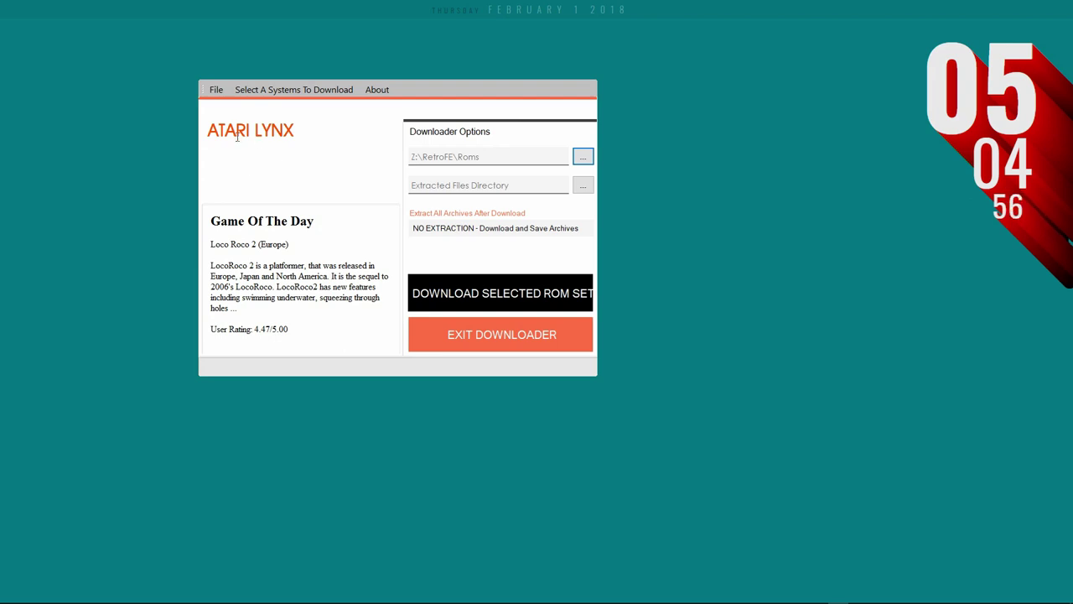
drag(208, 130, 347, 126)
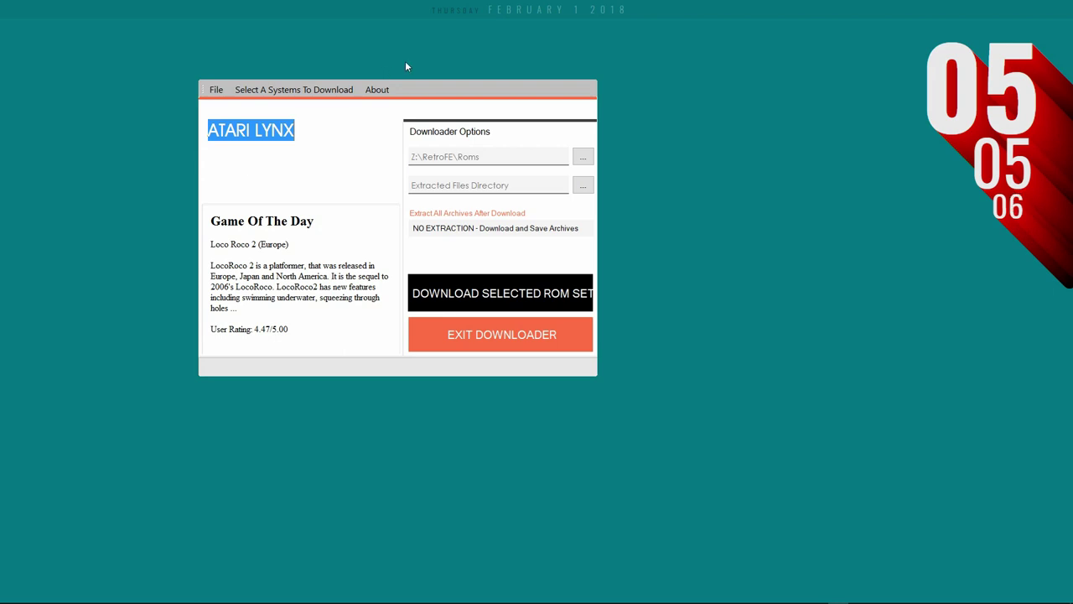
drag(492, 94, 590, 105)
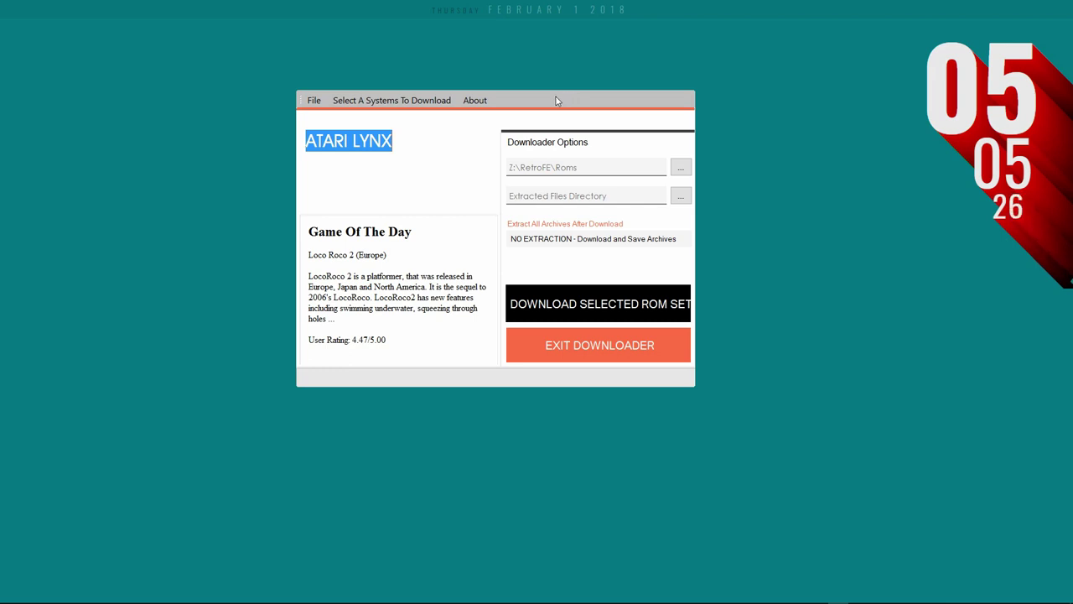
drag(556, 100, 599, 92)
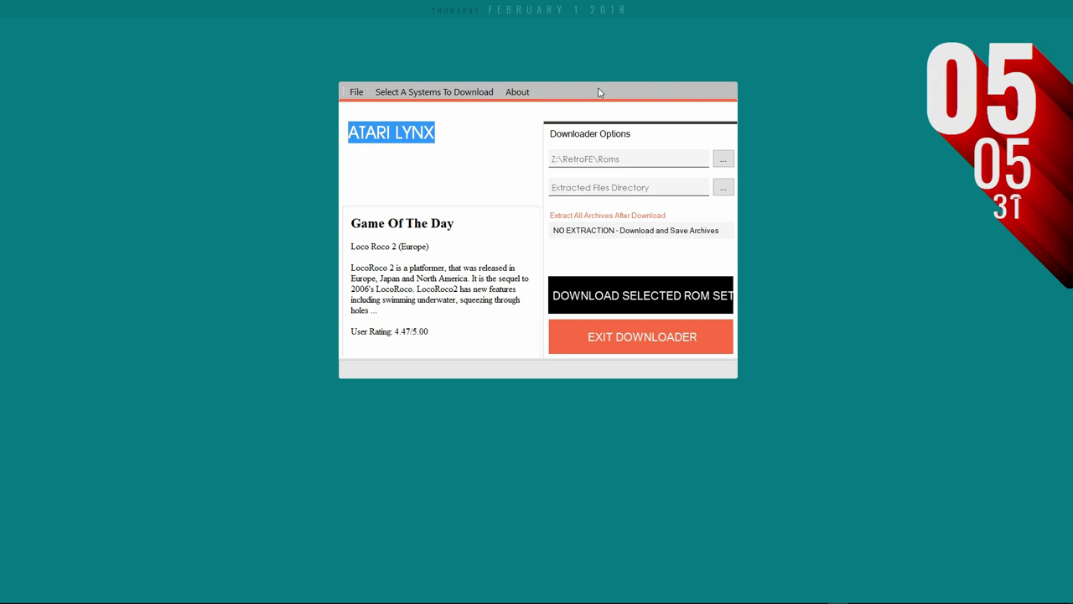
- Download the selected Atari Lynx set and save it as Atari-Lynx.zip in Z:\RetroFE\Roms
click(627, 301)
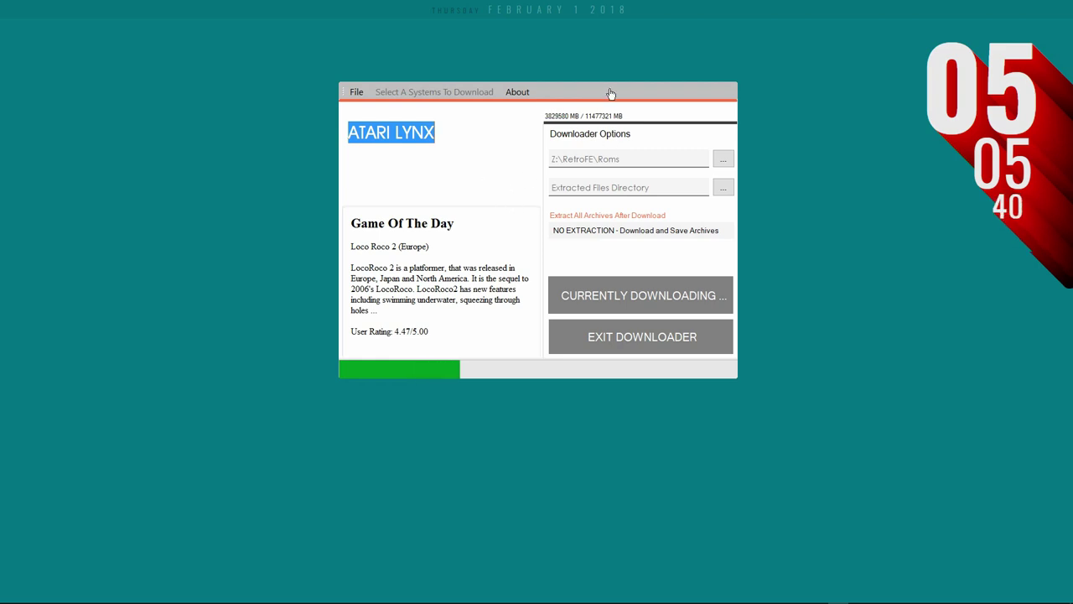
drag(611, 93, 575, 90)
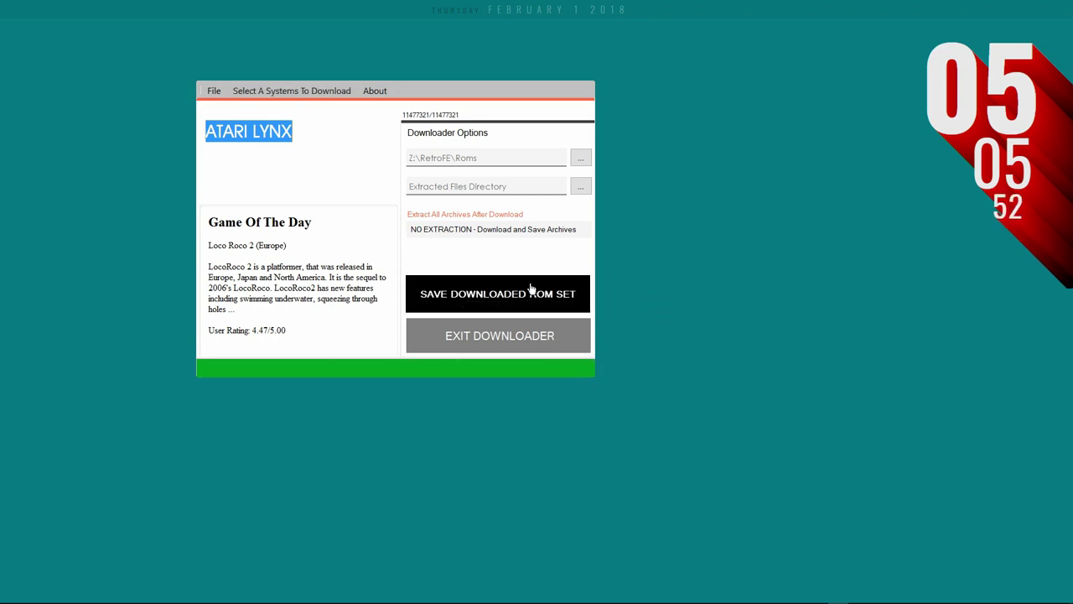
click(530, 289)
click(638, 367)
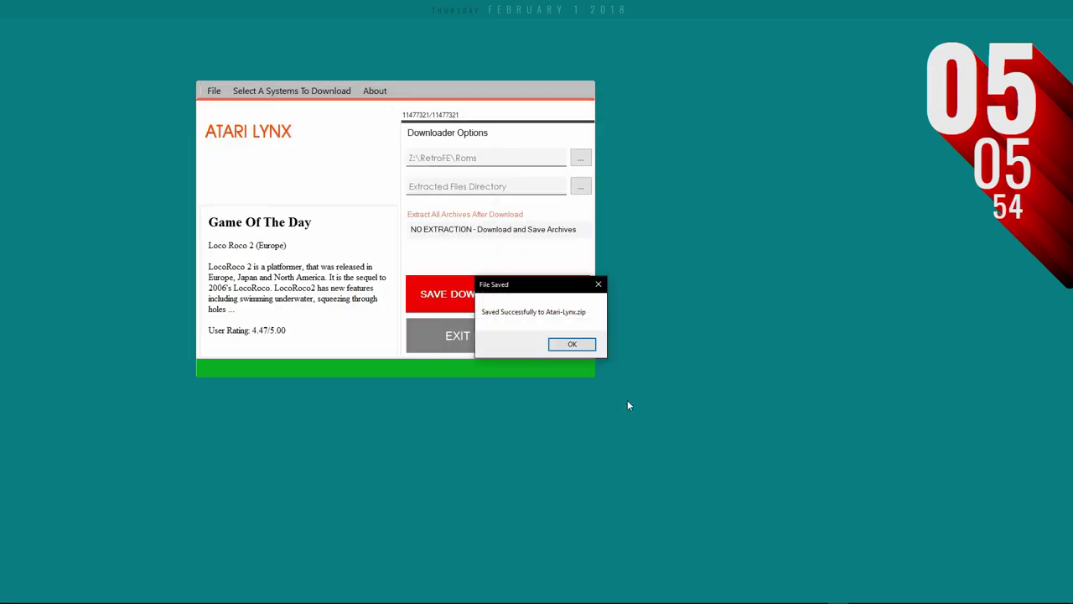
click(574, 344)
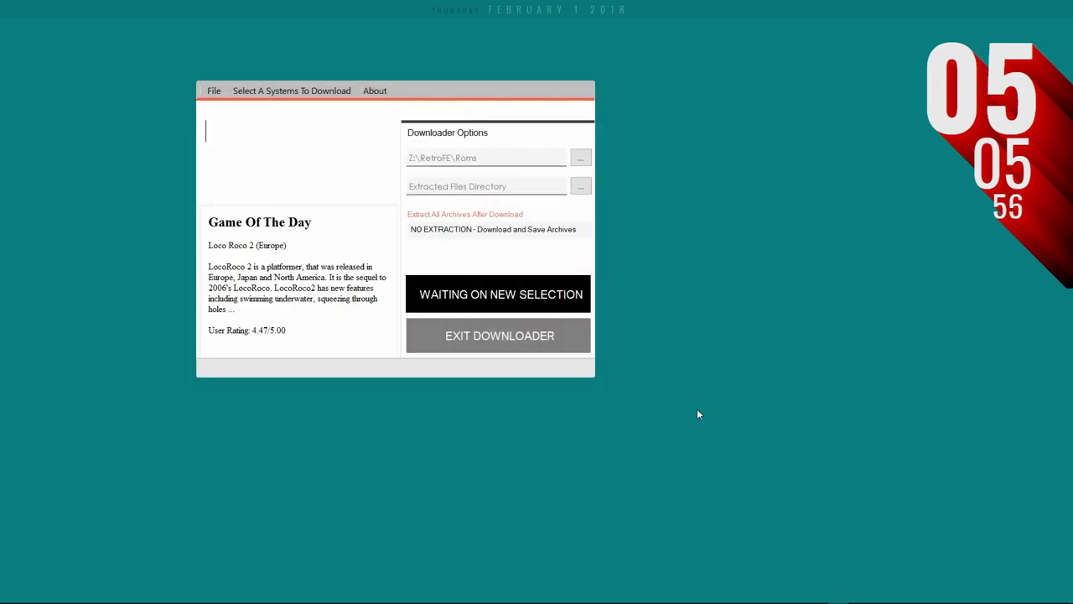
click(213, 91)
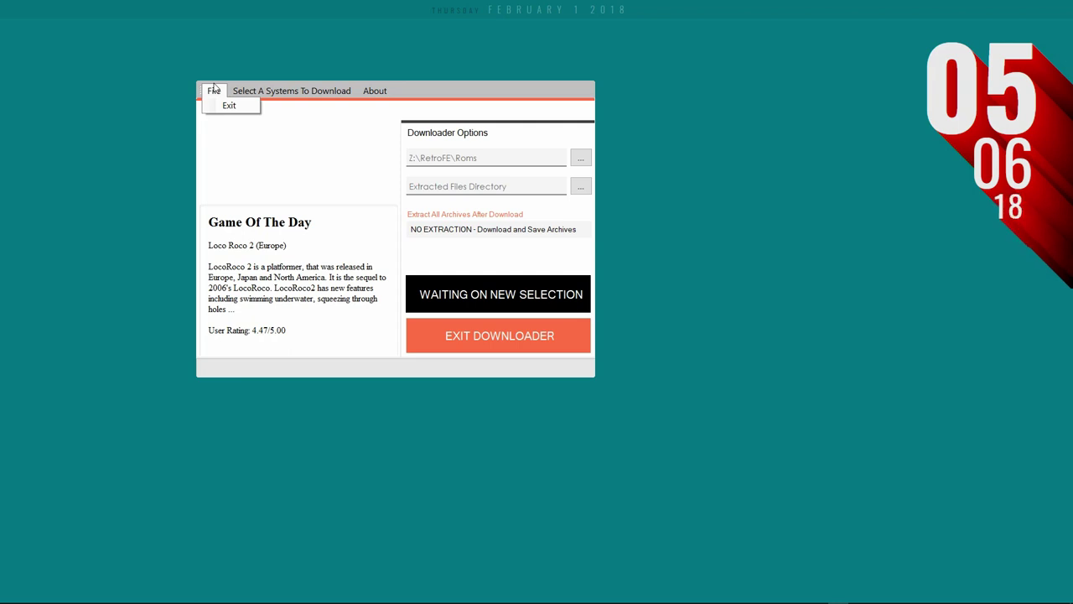
click(442, 107)
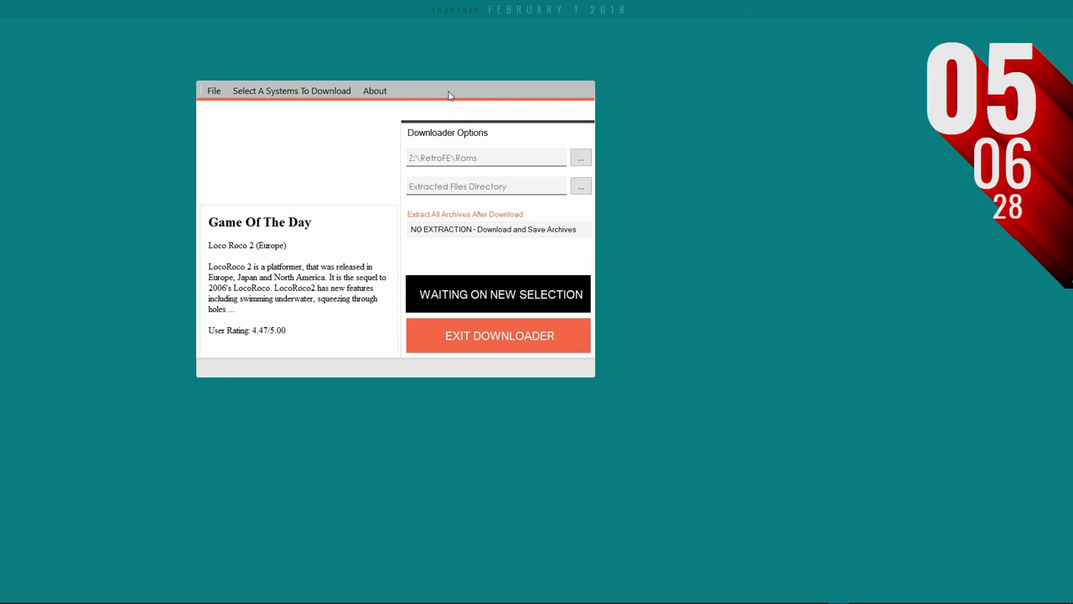
drag(489, 96, 536, 113)
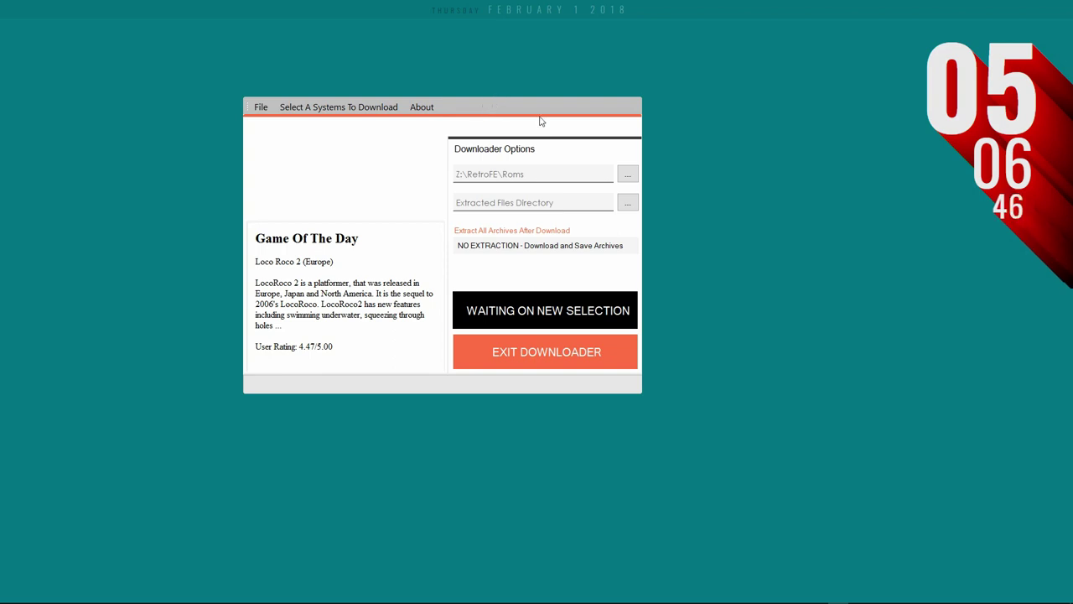
drag(559, 114, 635, 110)
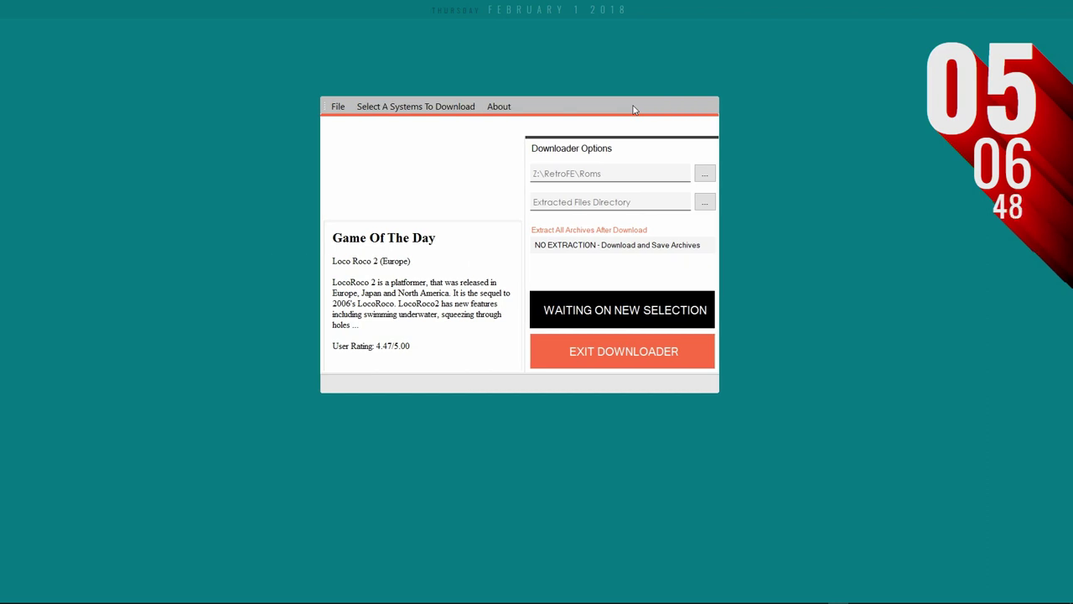